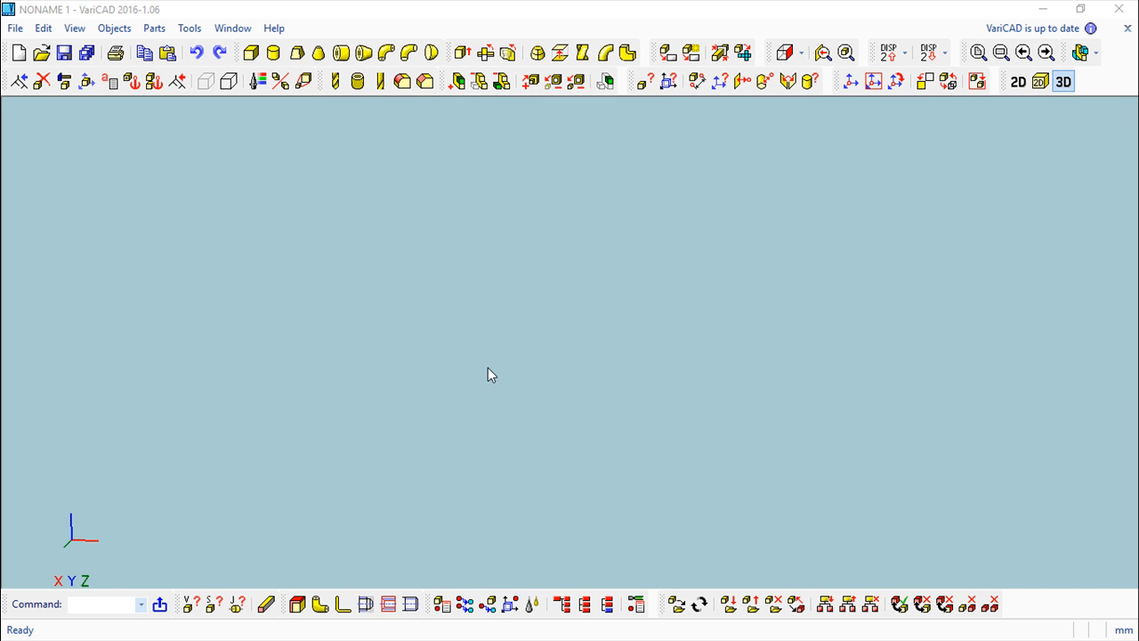
Create a 50 × 50 × 50 mm box solid and place it at the default location.
click(251, 52)
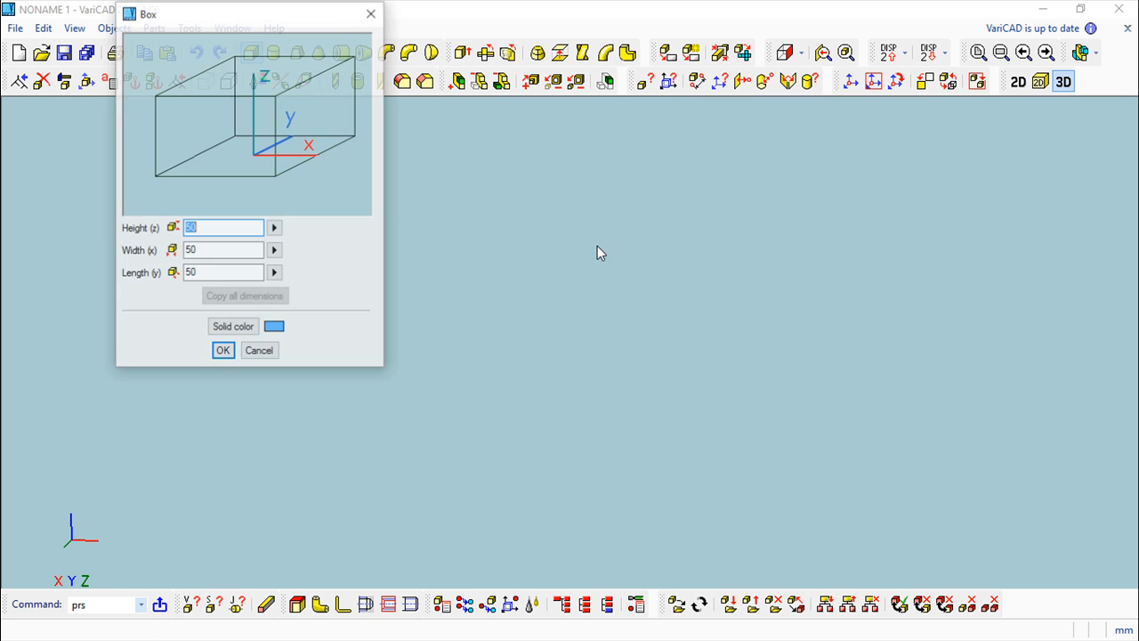
click(224, 352)
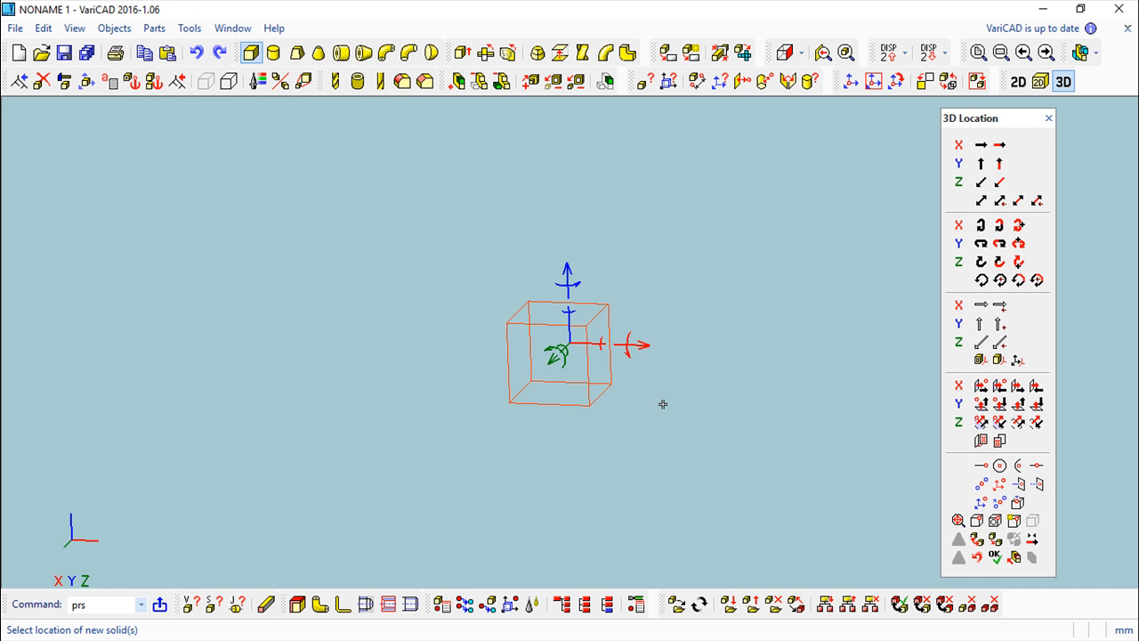
click(994, 556)
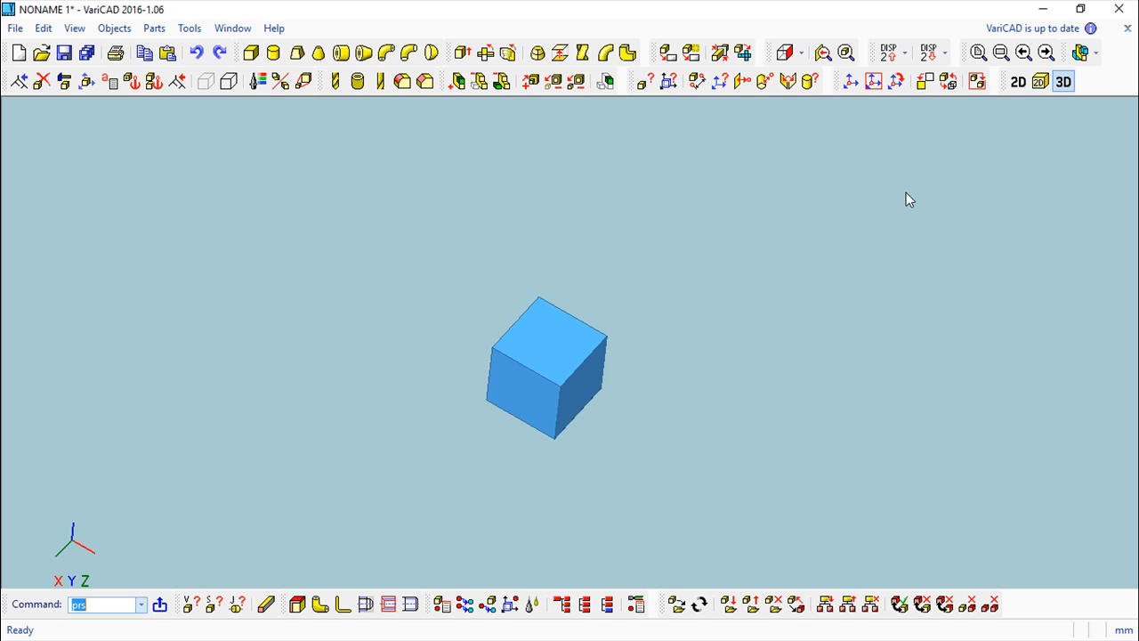
Edit the box's shape, stretching its Y length to about 99.7 mm, and finish shape editing.
click(978, 52)
middle_drag(754, 184, 755, 277)
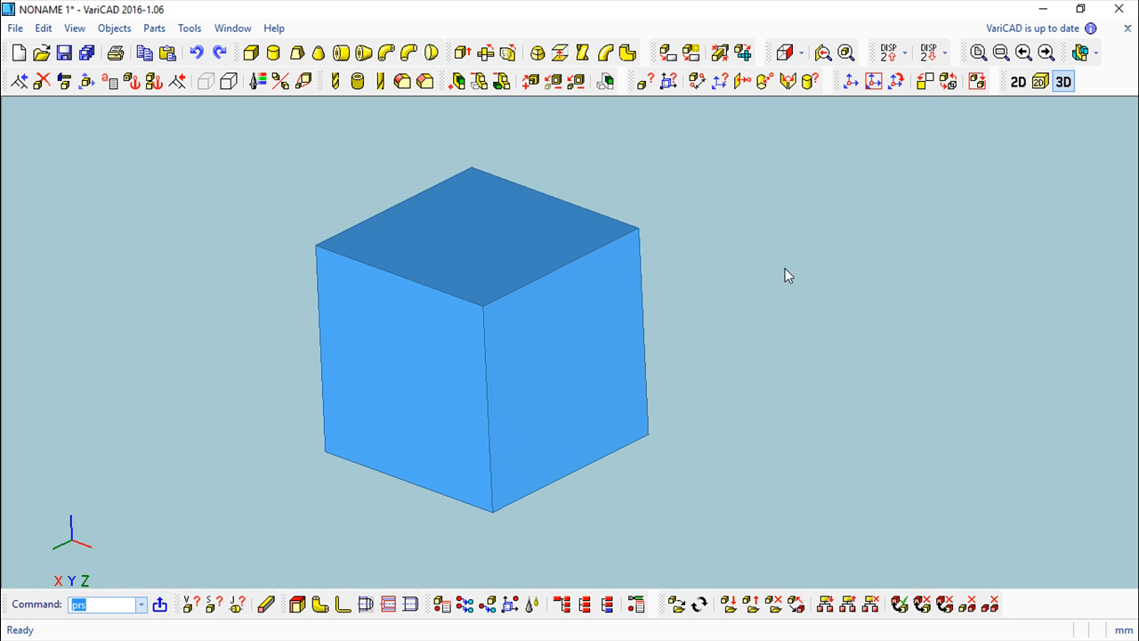
click(64, 83)
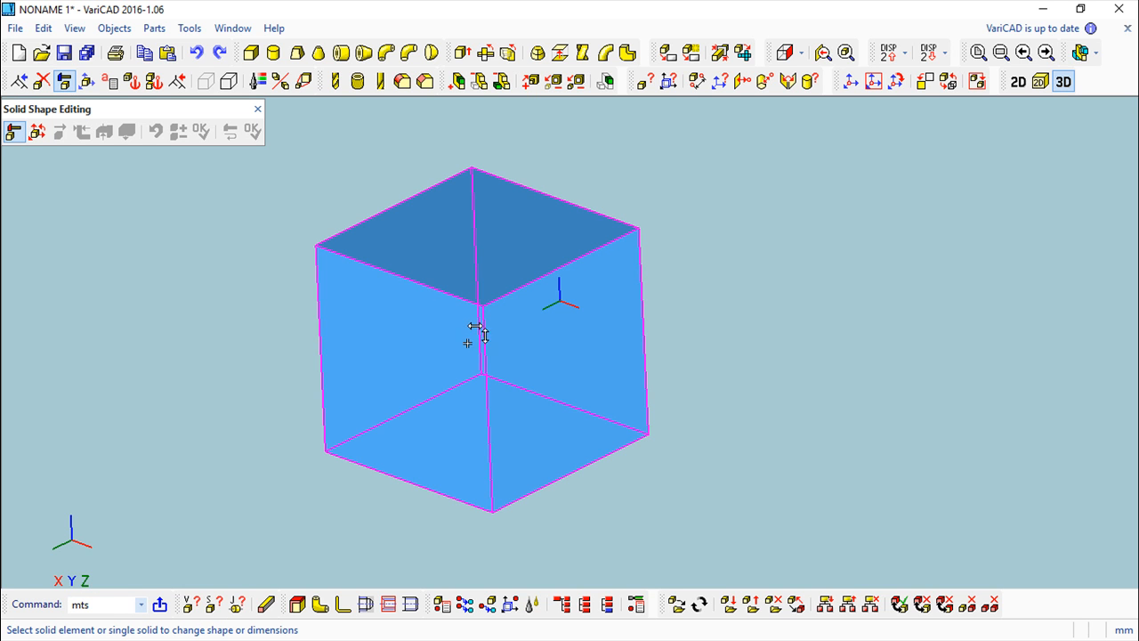
click(431, 324)
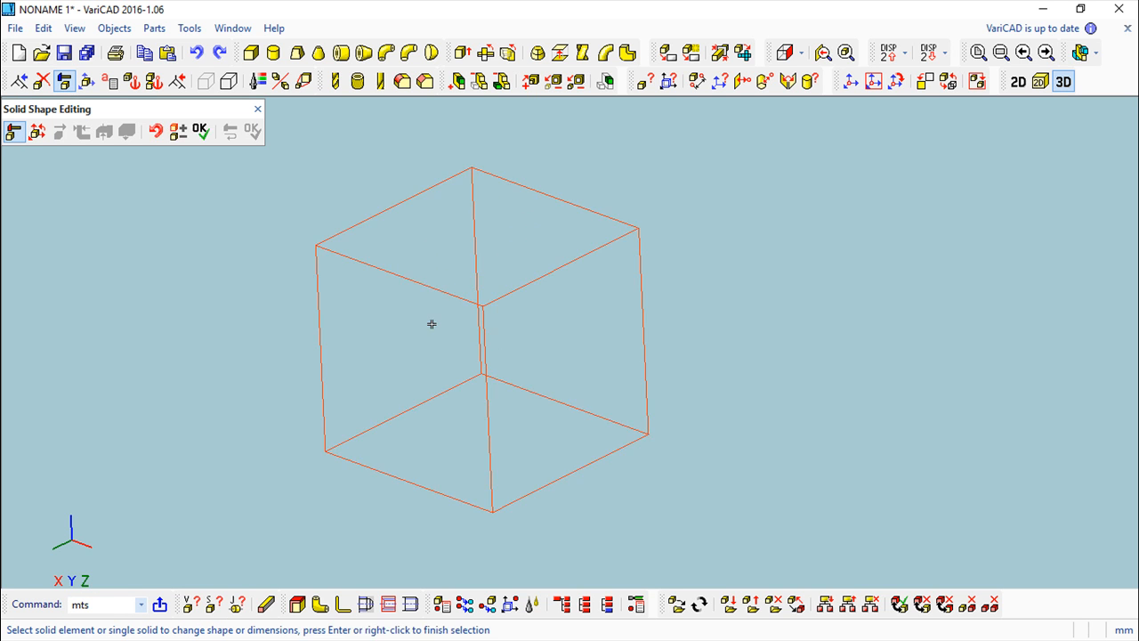
click(200, 131)
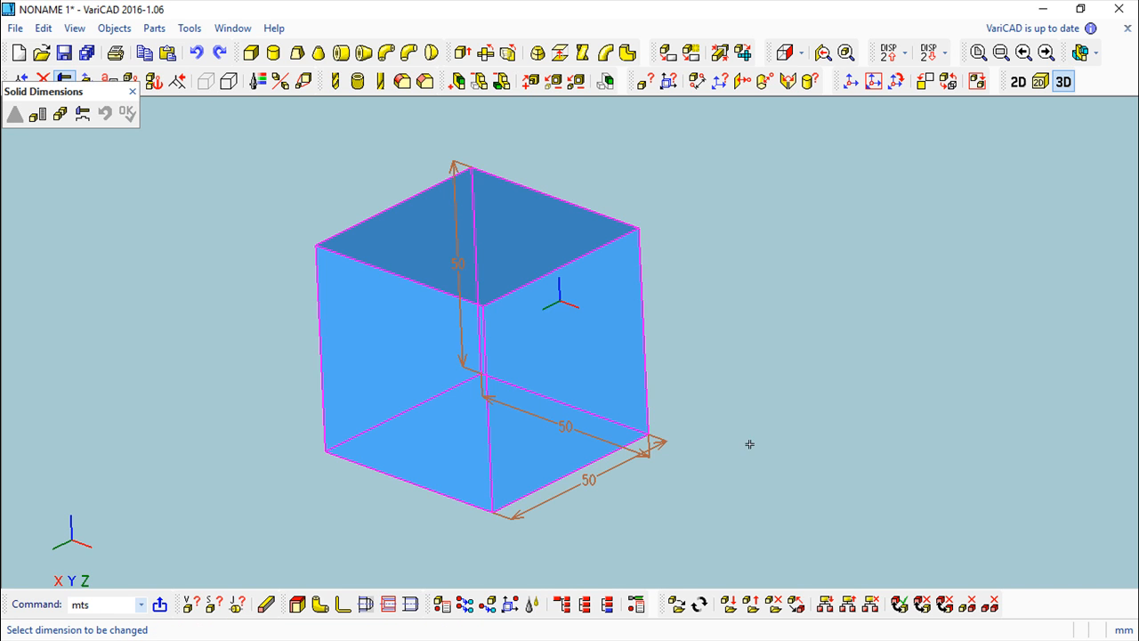
middle_drag(744, 450, 690, 495)
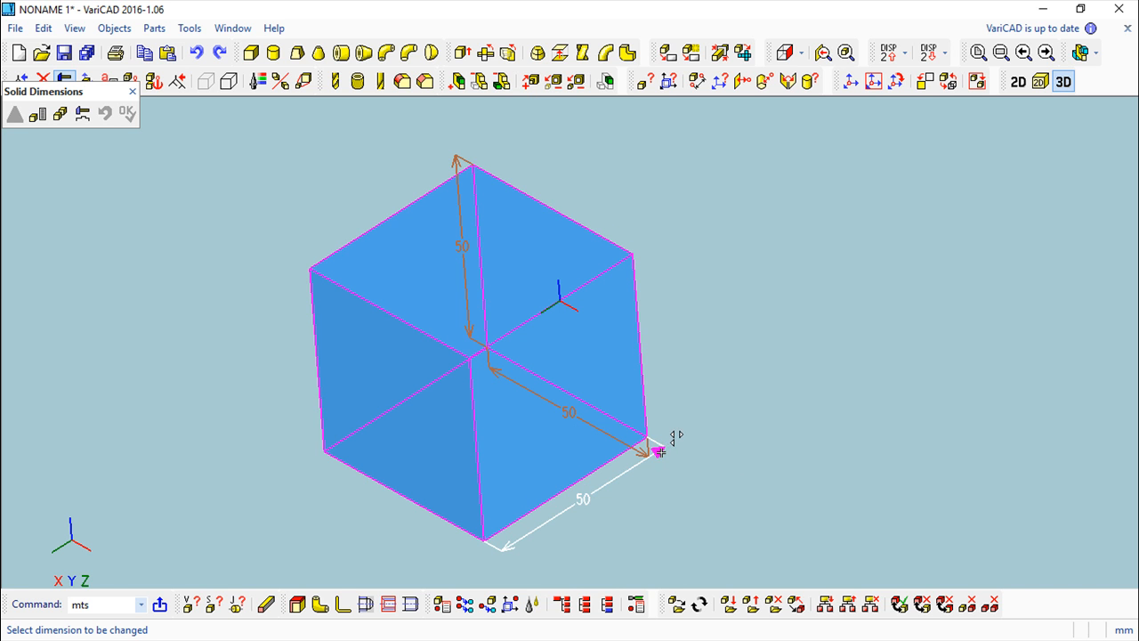
drag(659, 452, 824, 411)
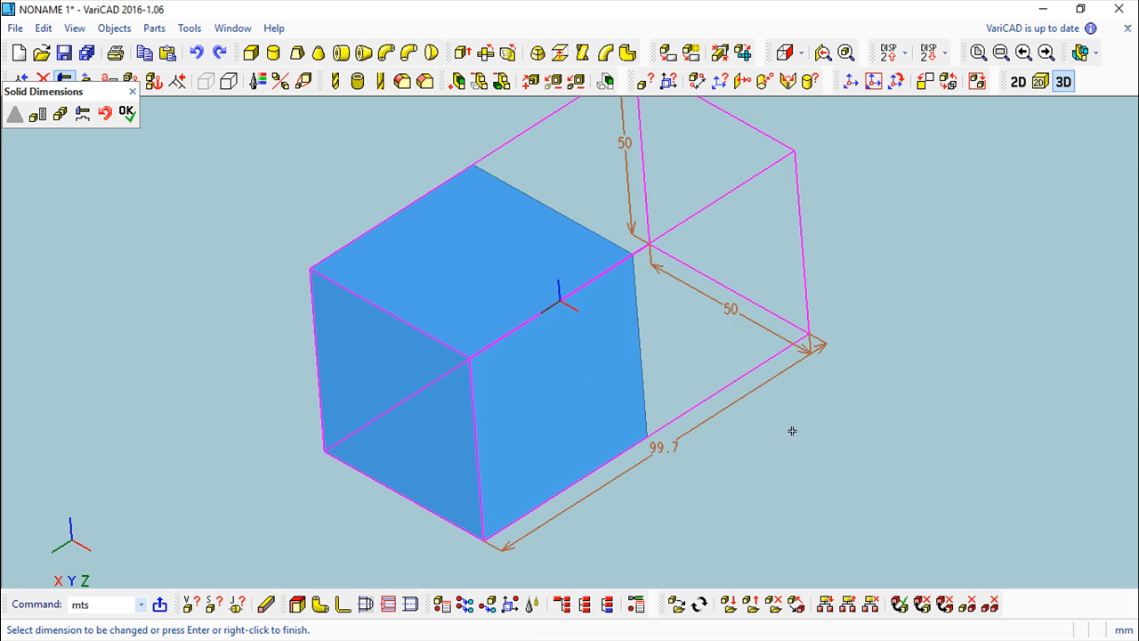
click(125, 113)
click(252, 131)
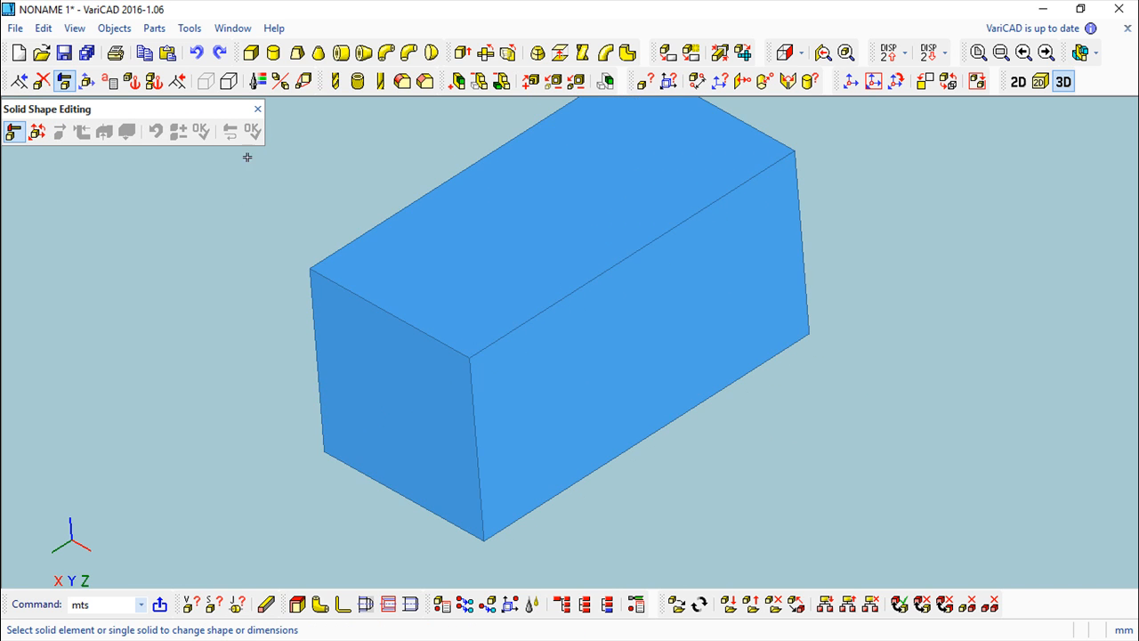
middle_drag(347, 253, 816, 396)
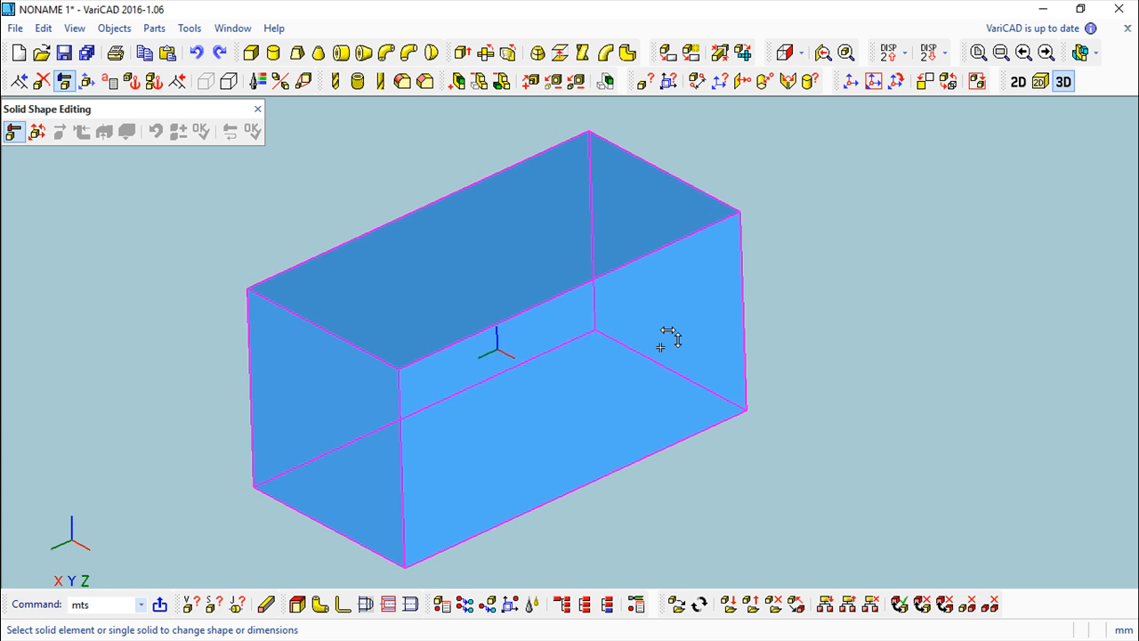
click(258, 109)
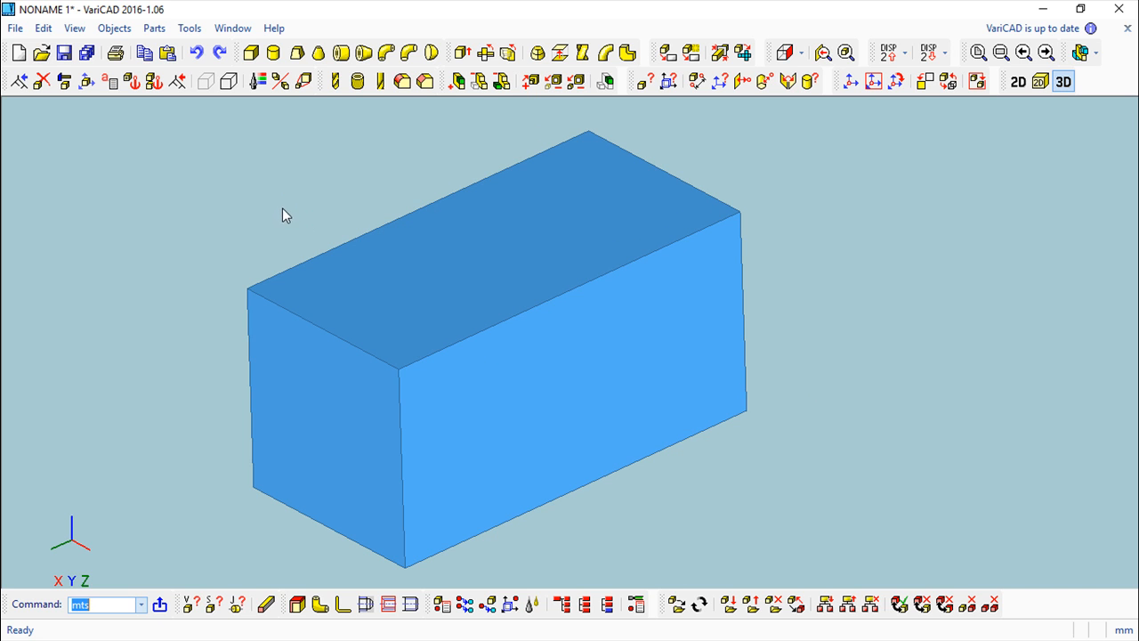
Open the sample assembly file sample4.dwb.
scroll(228, 228, down, 3)
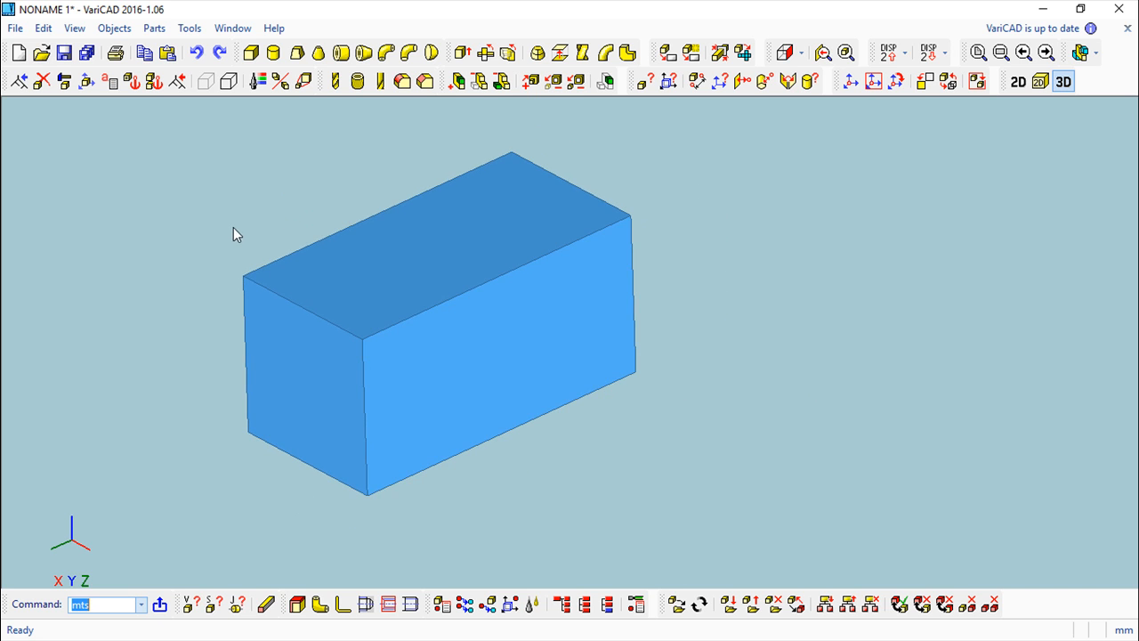
middle_drag(236, 212, 213, 206)
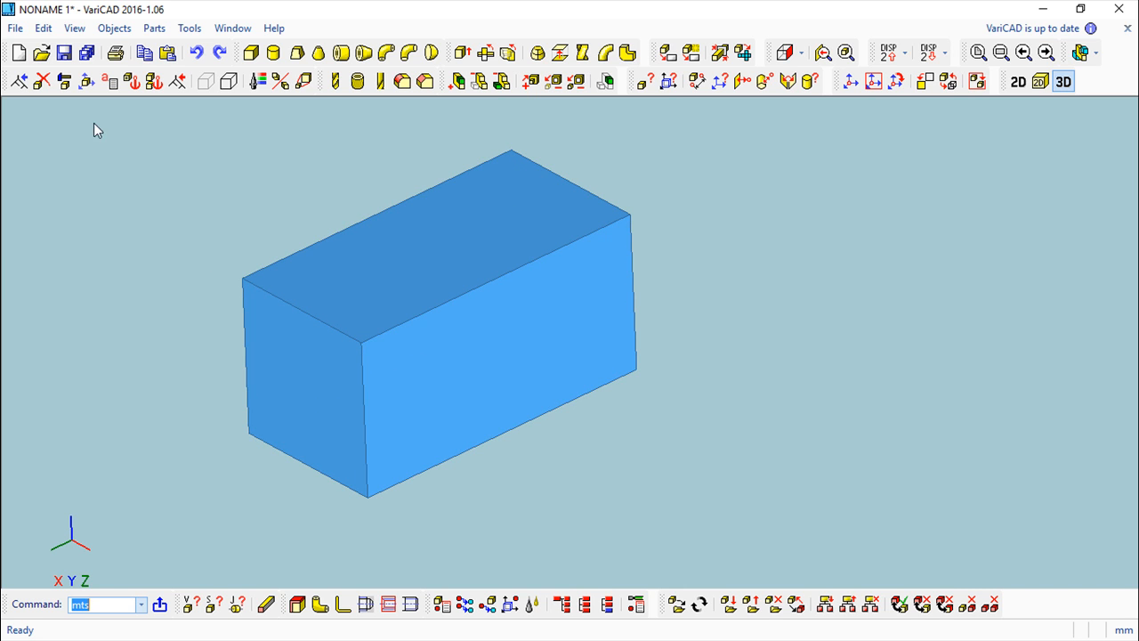
click(40, 53)
click(313, 320)
click(625, 440)
Open the 2D profile of the blue slotted bracket for editing.
scroll(445, 378, up, 5)
middle_drag(678, 330, 145, 330)
scroll(330, 321, up, 1)
scroll(331, 326, up, 4)
middle_drag(359, 332, 528, 314)
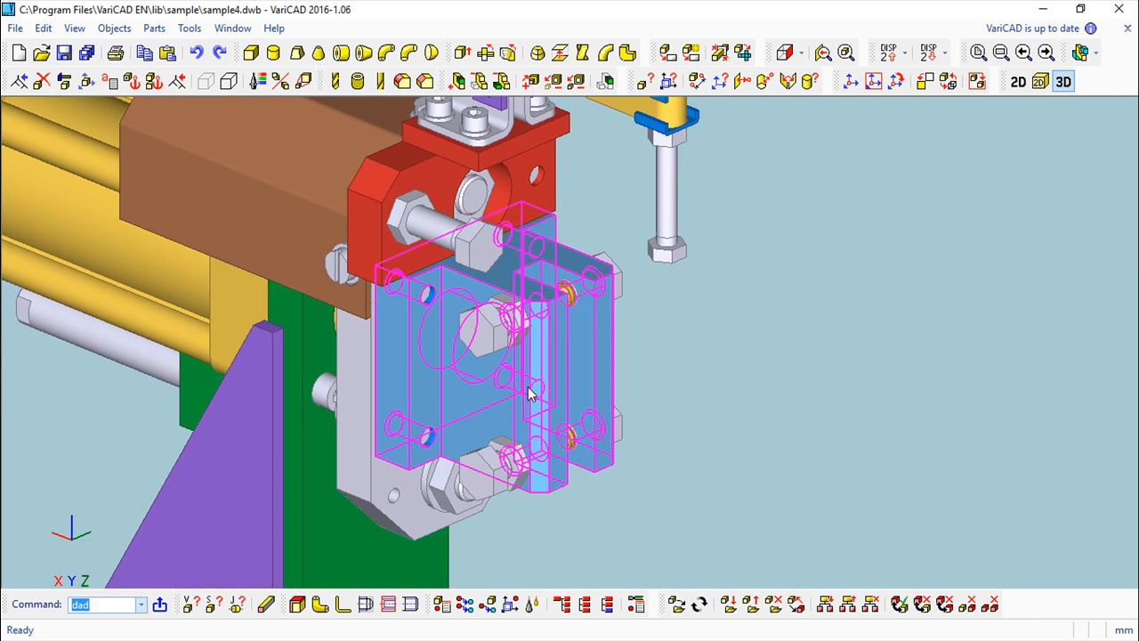
scroll(700, 346, up, 2)
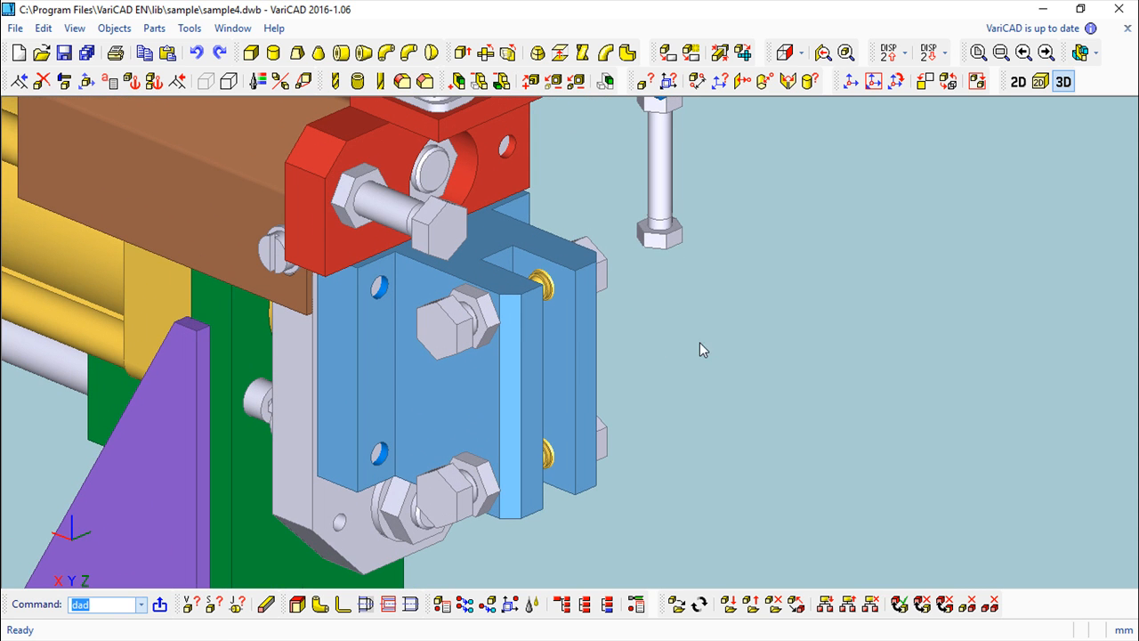
click(64, 81)
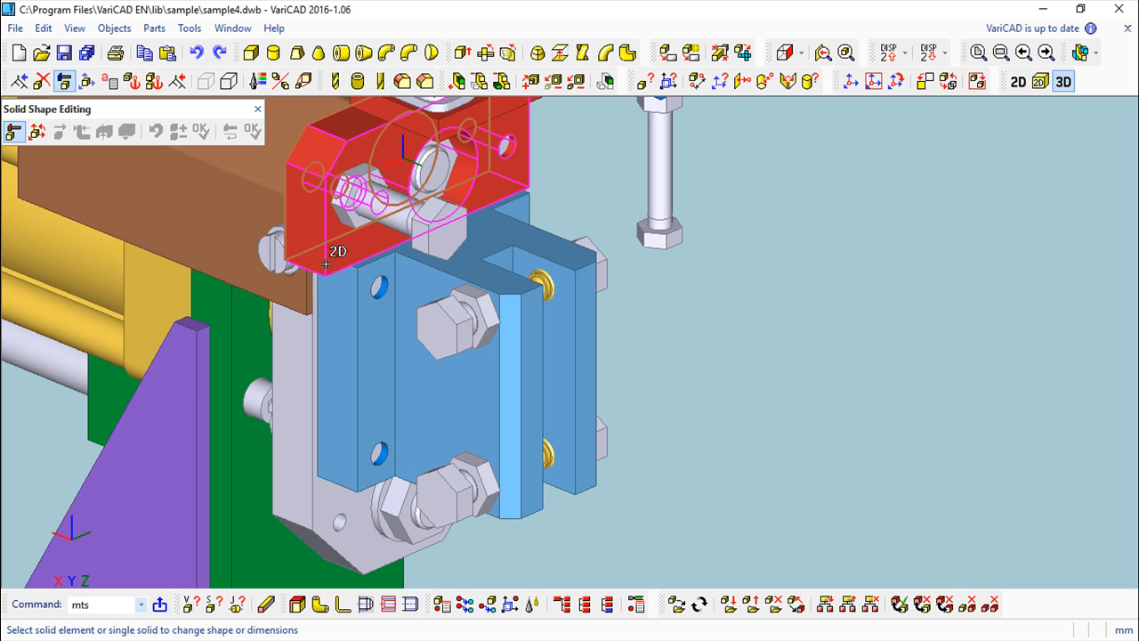
click(582, 335)
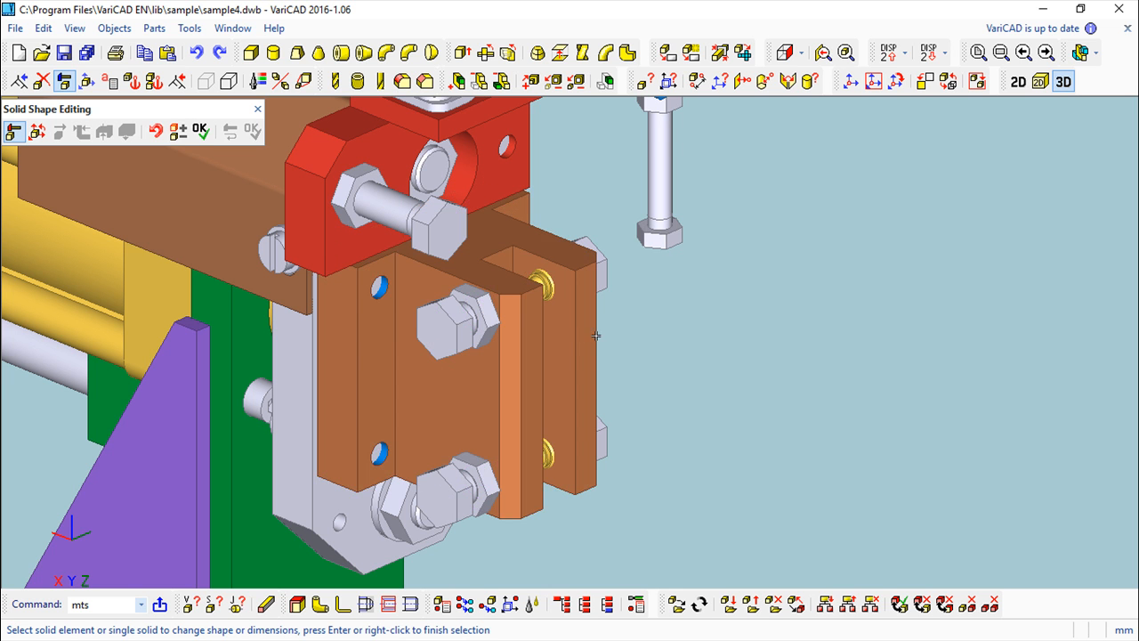
click(201, 134)
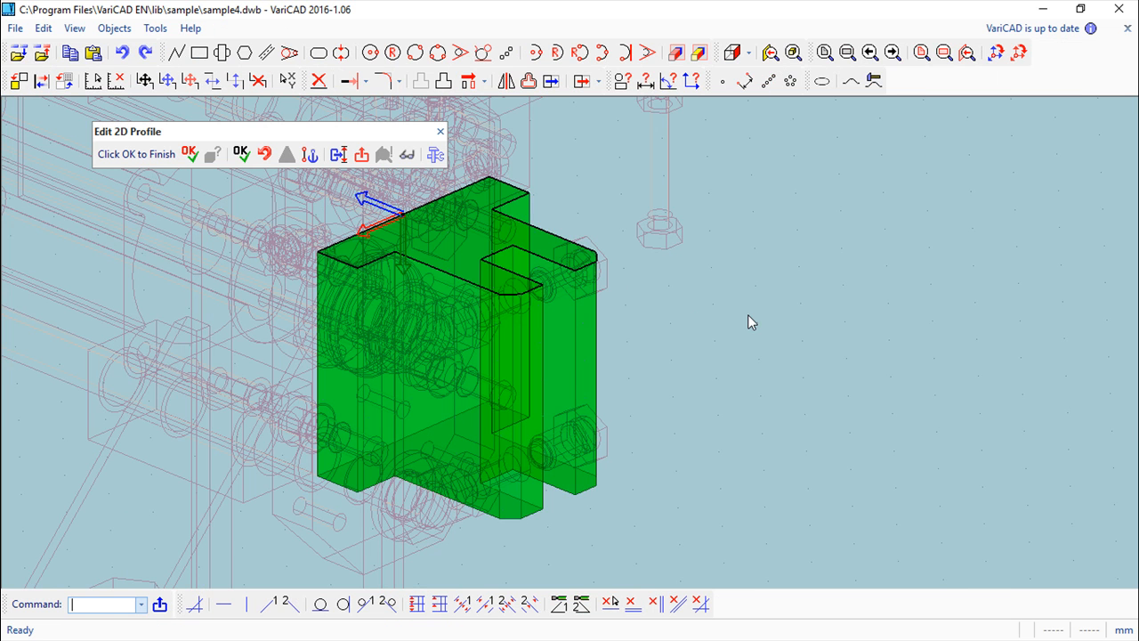
Fillet the outer corner of the bracket profile's flange with a 5 mm radius.
scroll(603, 293, up, 4)
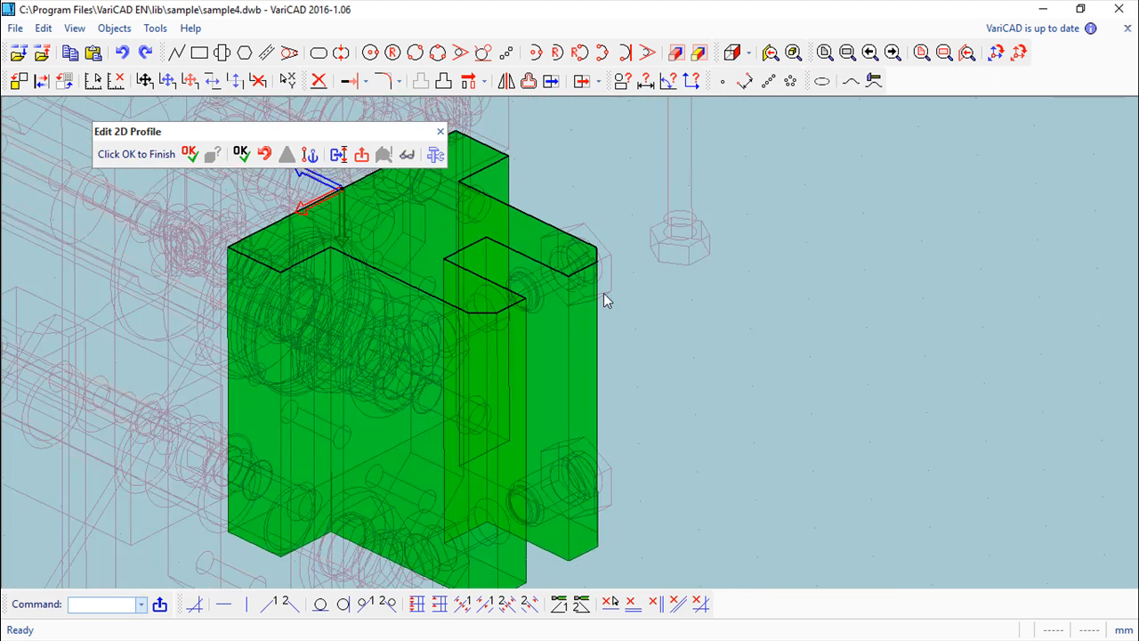
middle_drag(589, 302, 896, 477)
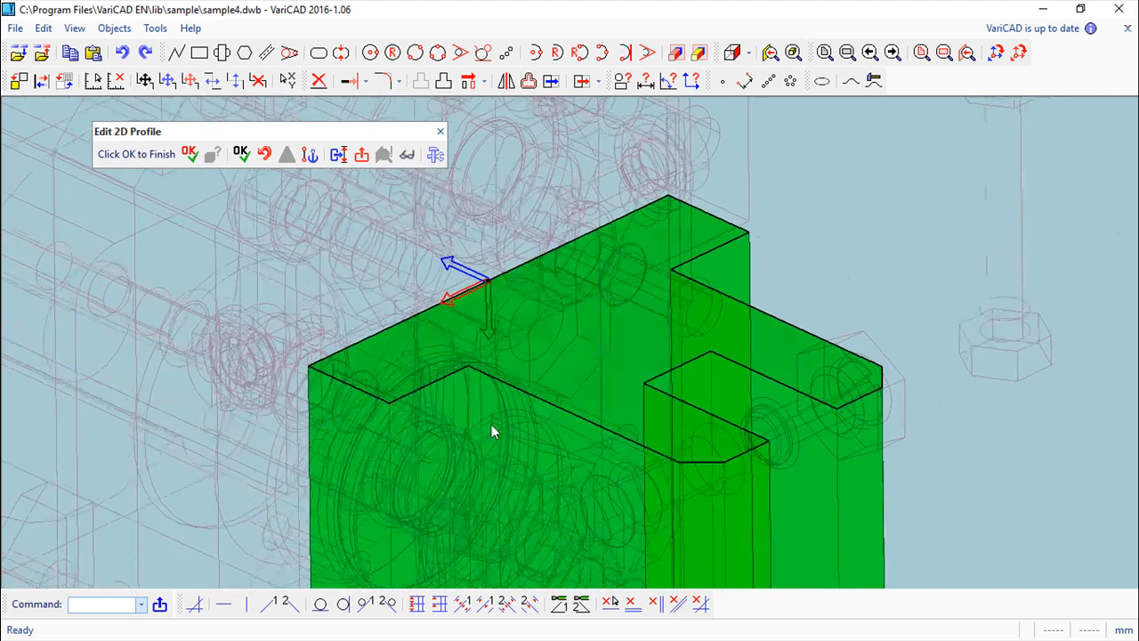
middle_drag(470, 406, 475, 409)
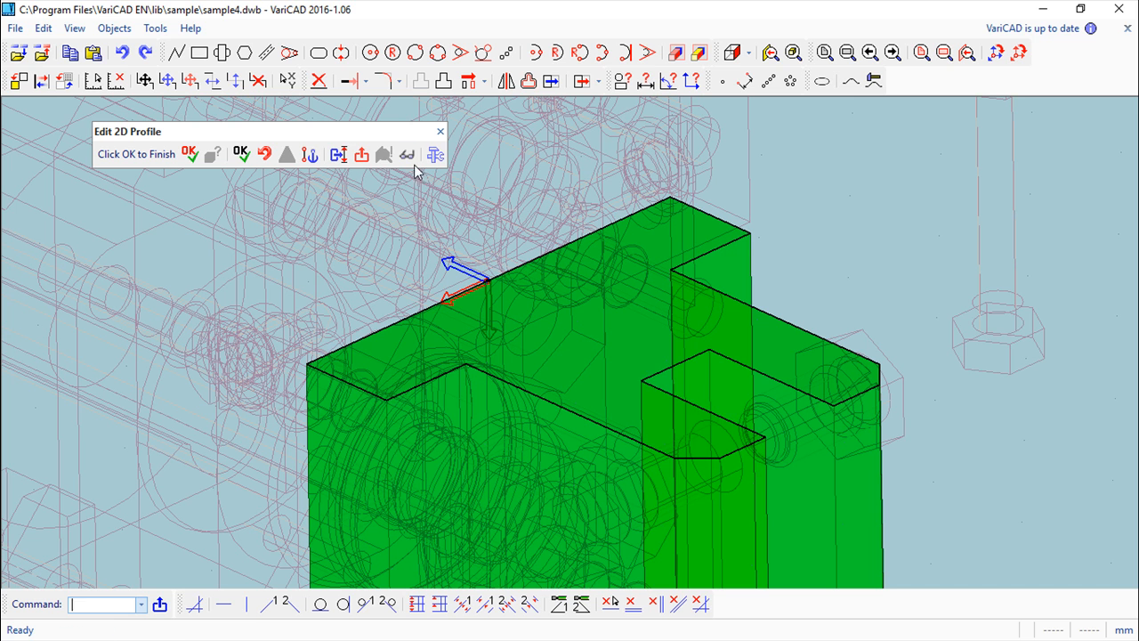
click(385, 81)
click(368, 391)
click(409, 388)
text(5)
key(Return)
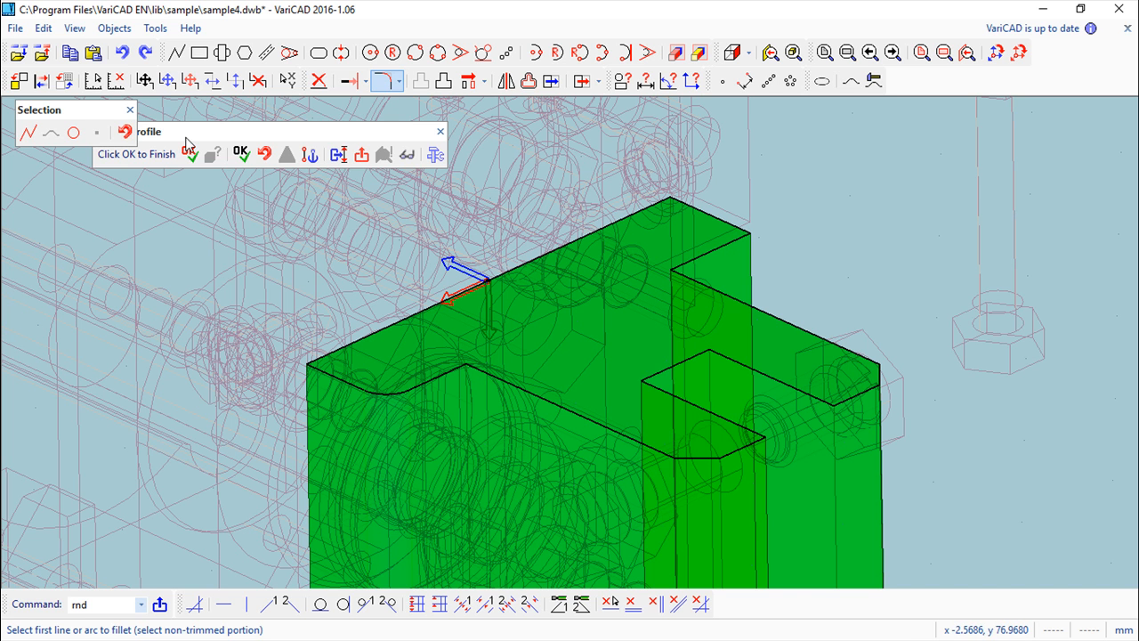
Extrude the edited bracket profile with a height of 80 mm and rebuild the solid.
click(241, 153)
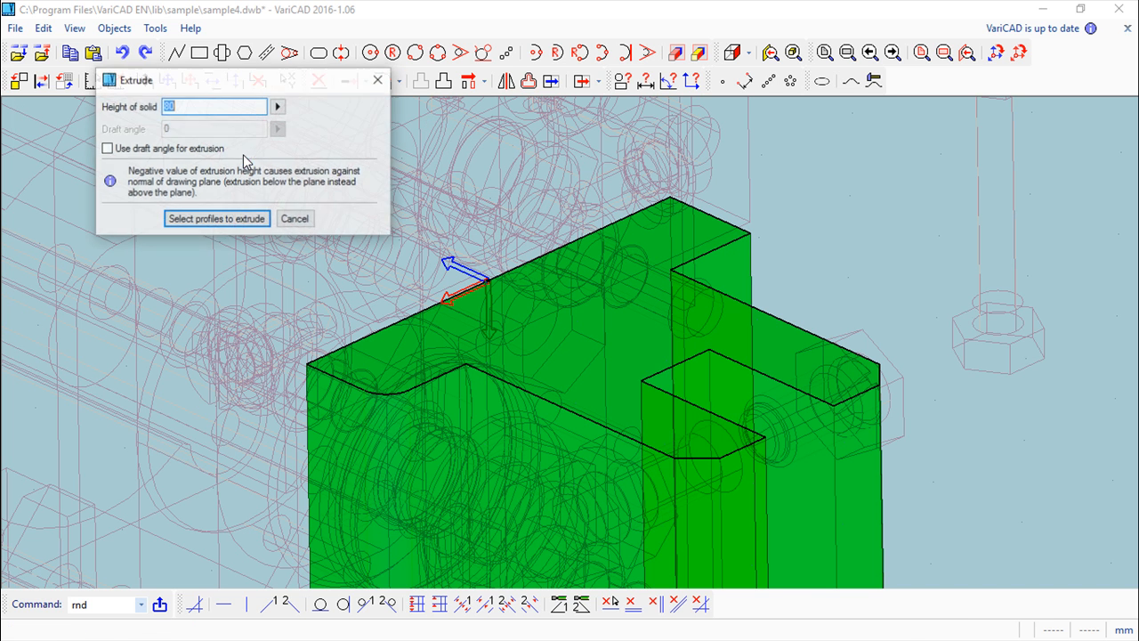
click(203, 221)
click(311, 131)
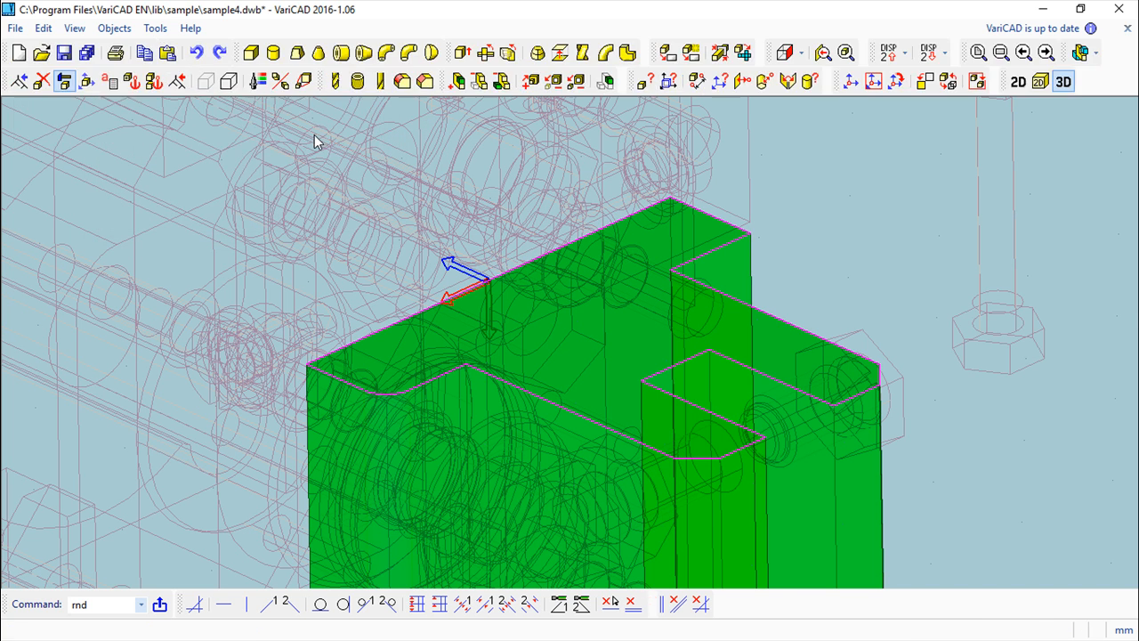
click(253, 134)
Select the upper hole in the blue bracket's rounded flange as the solid element to translate.
scroll(504, 427, down, 5)
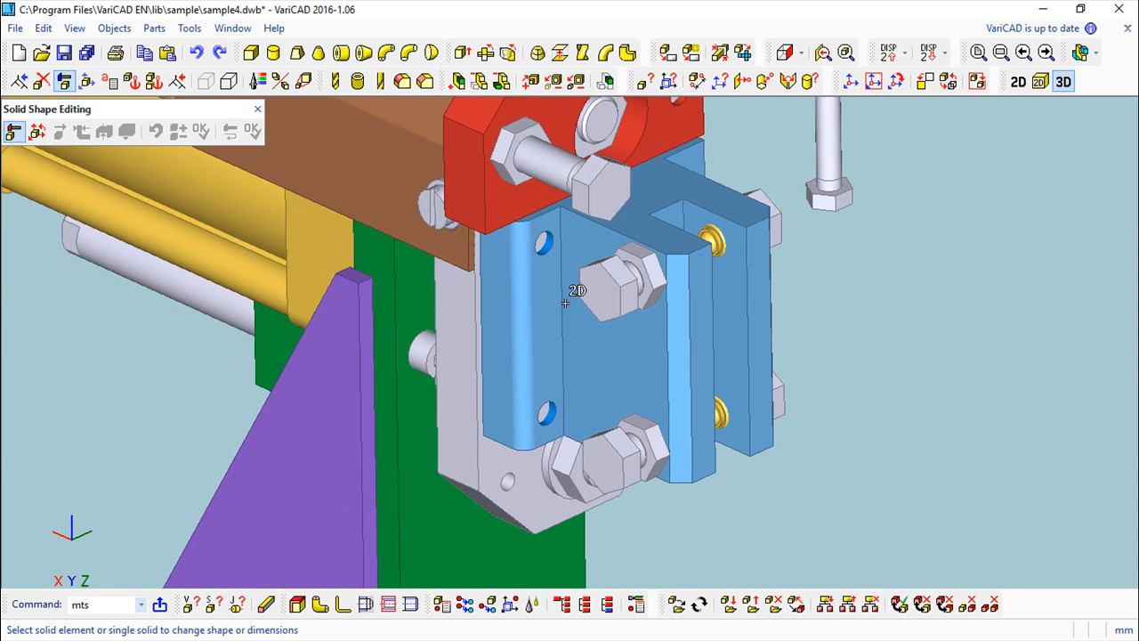
middle_drag(565, 303, 532, 414)
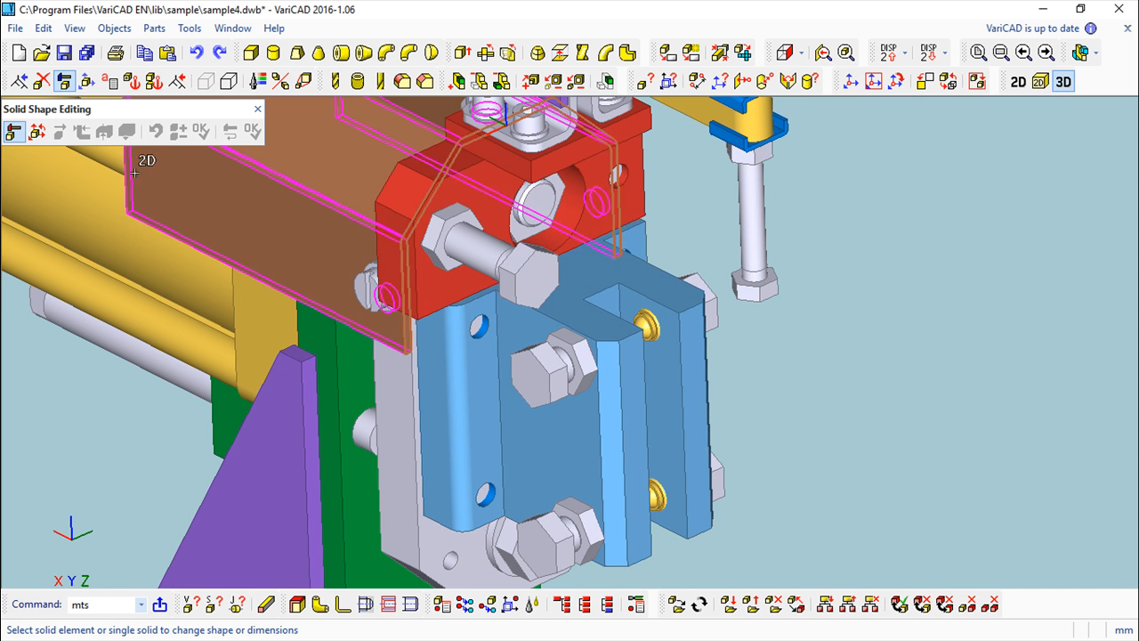
click(36, 133)
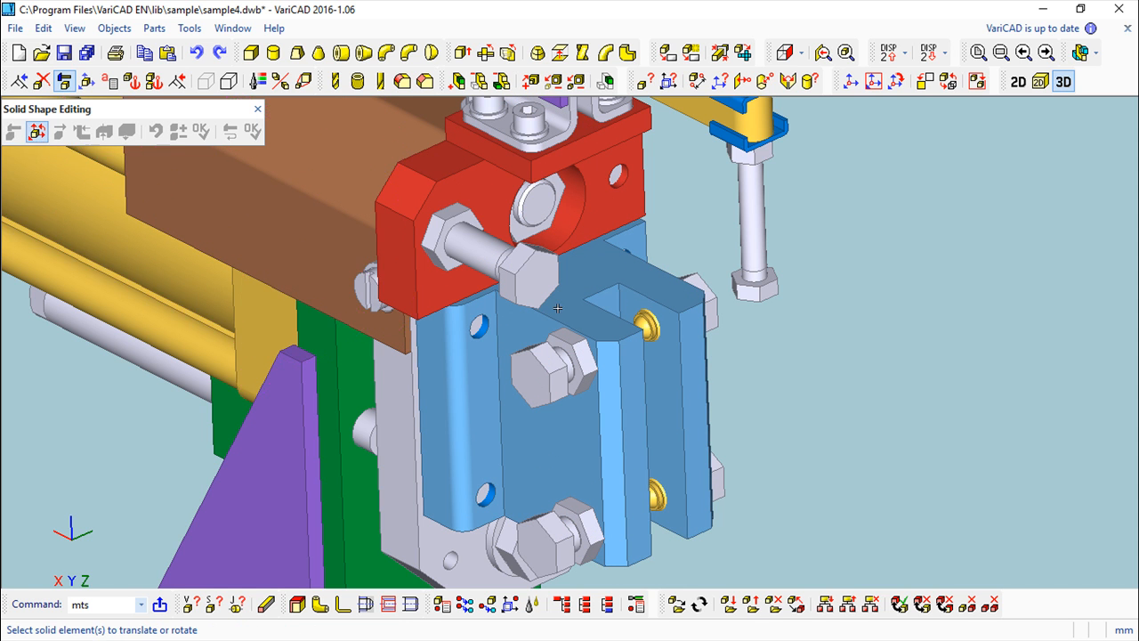
click(481, 327)
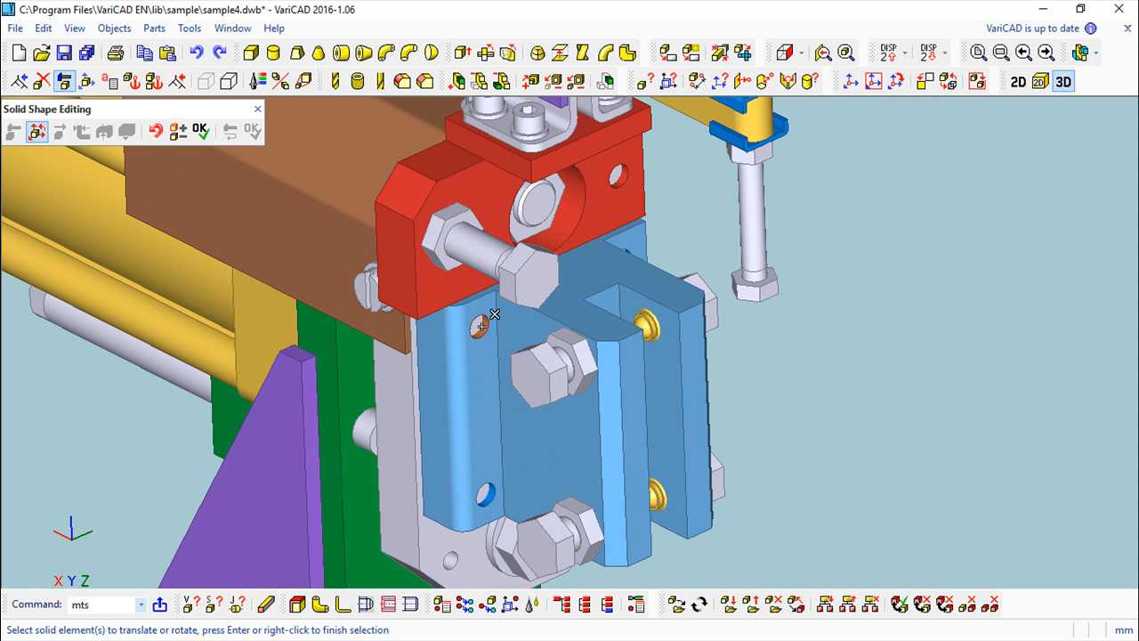
right_click(771, 313)
Translate the selected hole downward along the vertical axis to a position between the flange's two holes.
scroll(801, 397, down, 2)
middle_drag(815, 445, 741, 224)
scroll(744, 390, down, 4)
middle_drag(799, 419, 760, 288)
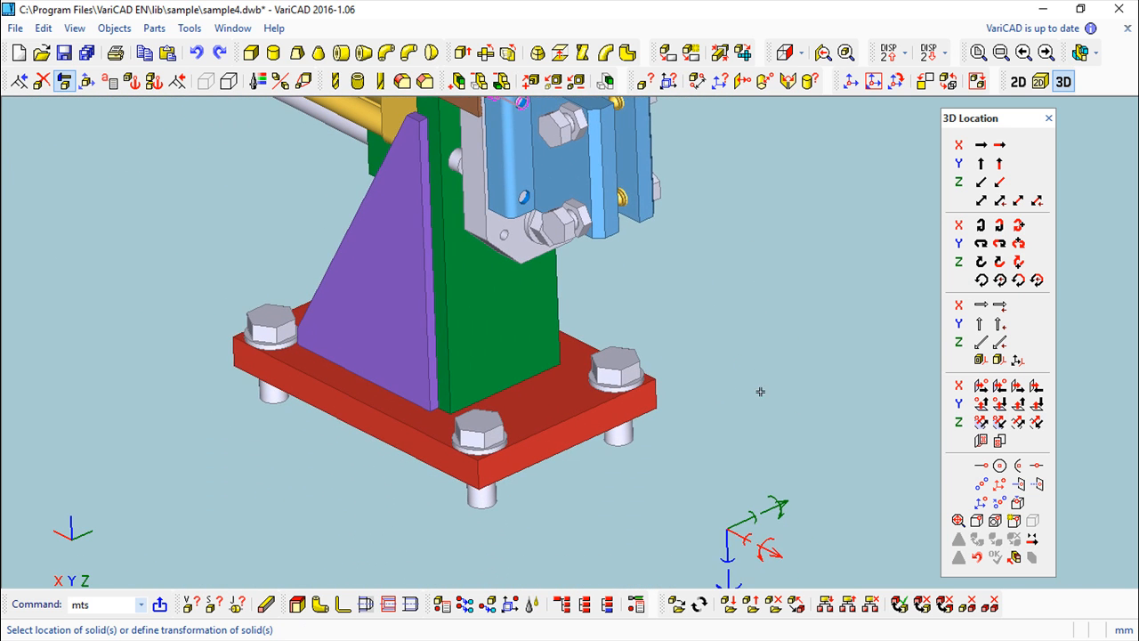
scroll(756, 372, down, 3)
middle_drag(740, 354, 708, 362)
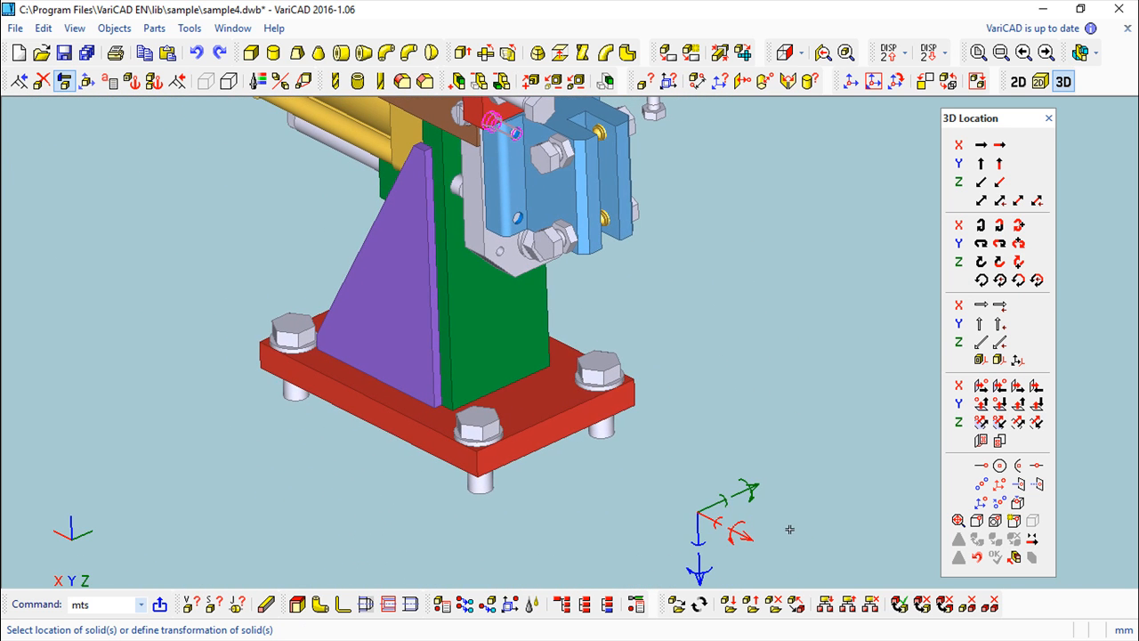
click(700, 522)
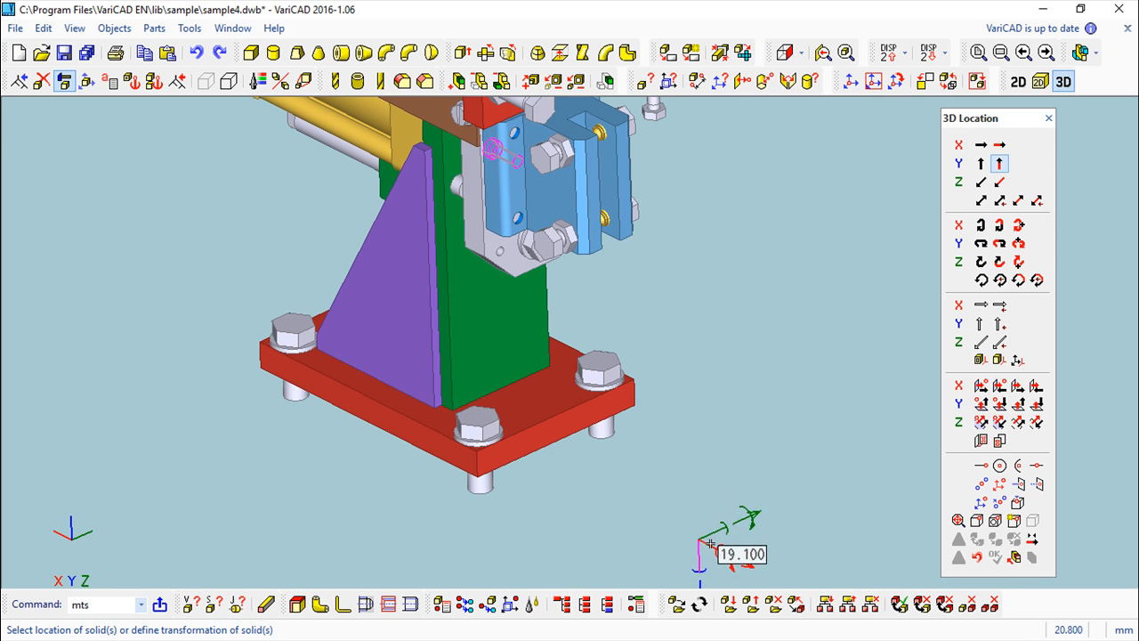
click(709, 549)
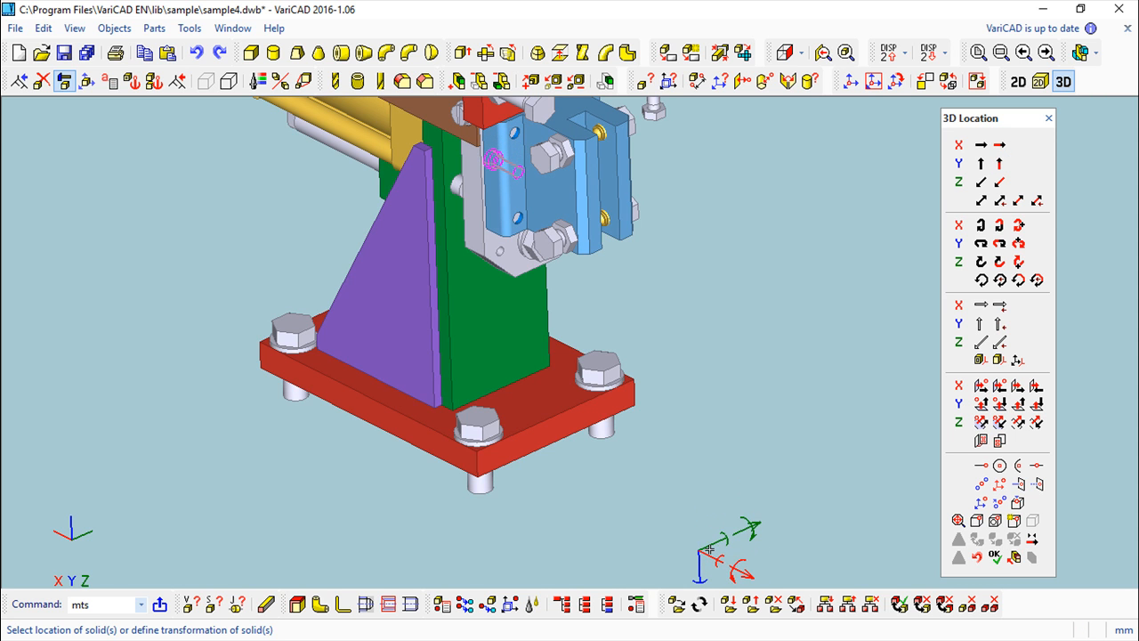
click(994, 557)
Rebuild the blue bracket with the relocated flange hole and finish the shape editing.
scroll(598, 266, up, 6)
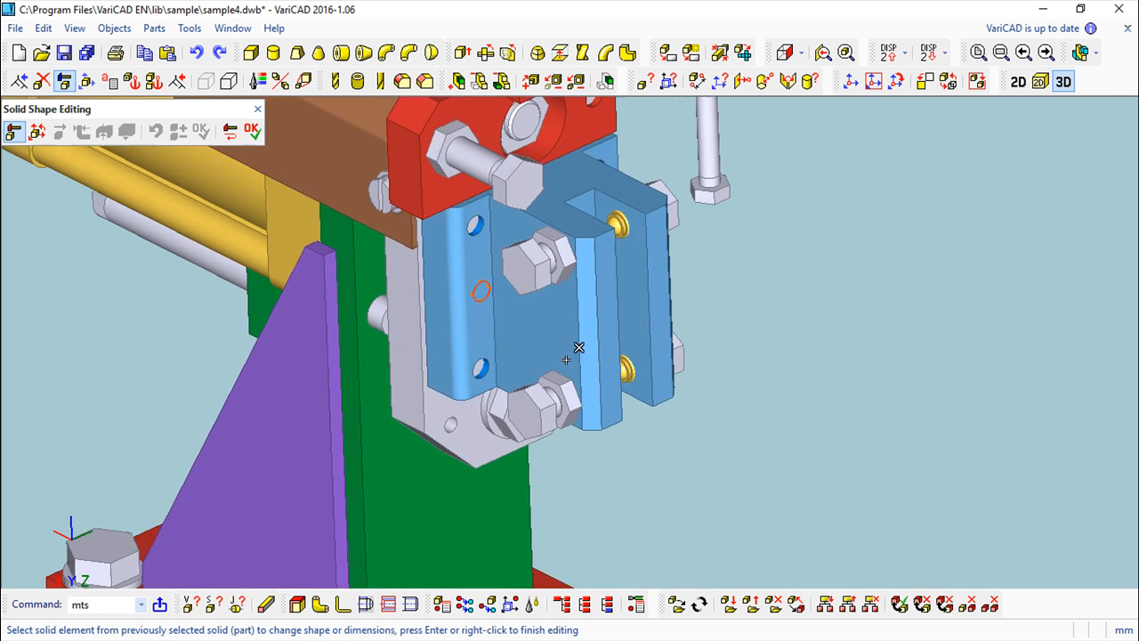
scroll(588, 399, up, 2)
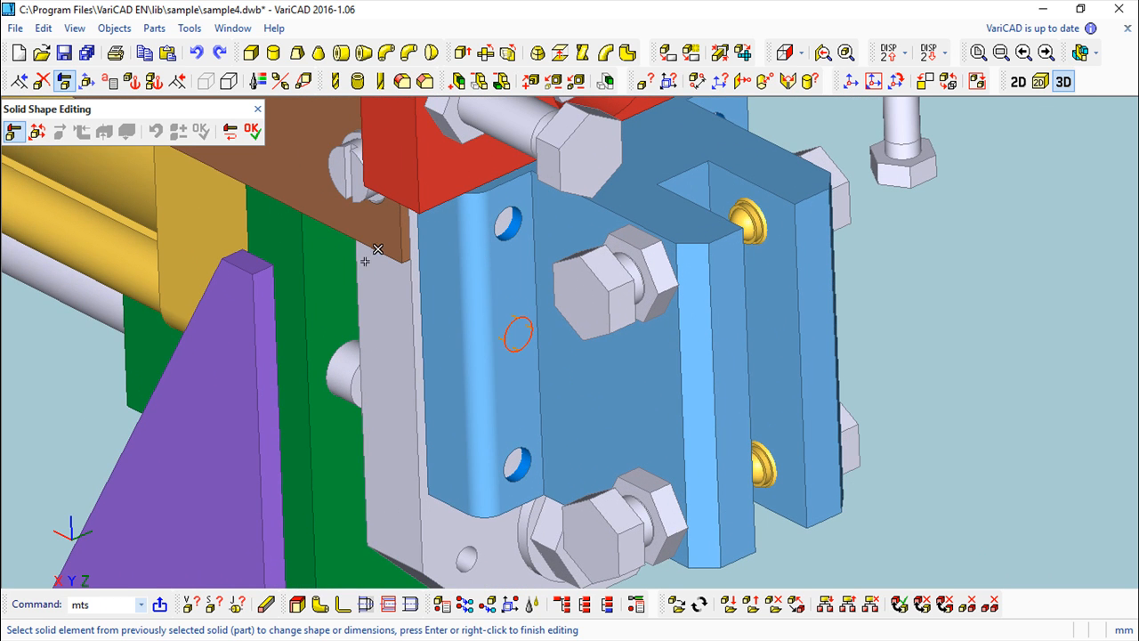
click(253, 131)
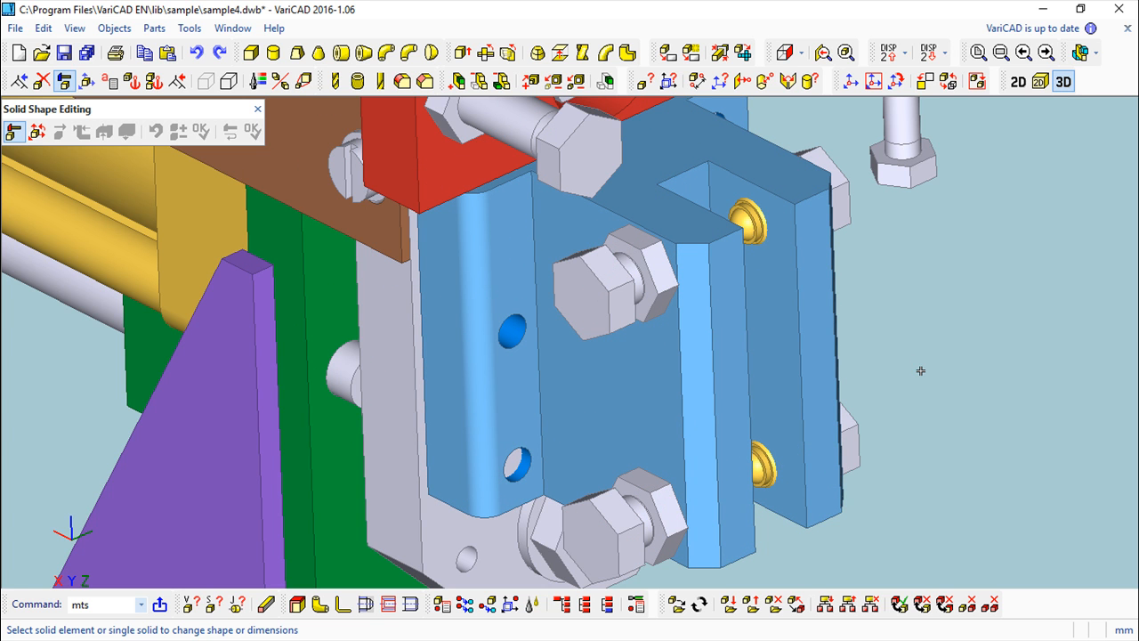
click(393, 184)
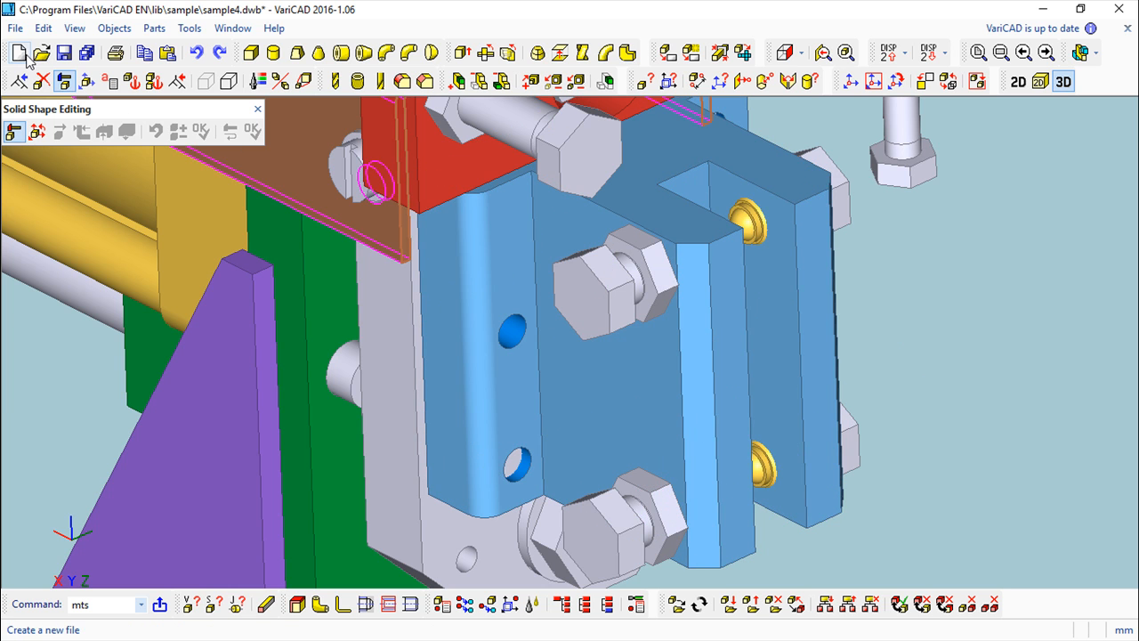
Create a new 3D file and insert a 50 x 50 x 50 mm box at the default location.
click(21, 55)
click(131, 405)
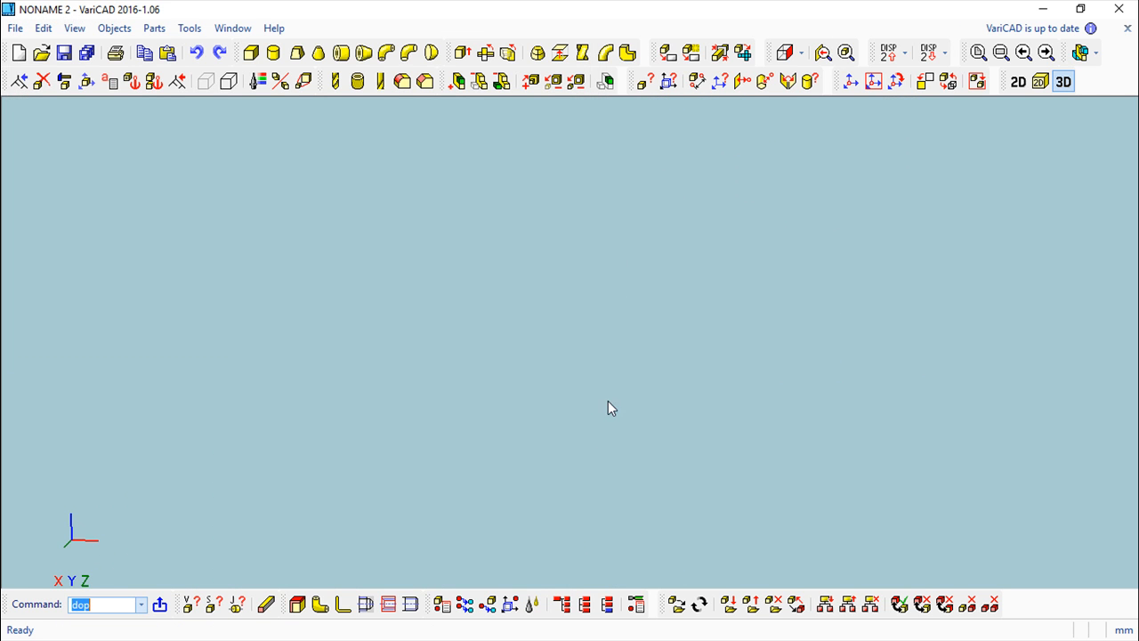
click(251, 53)
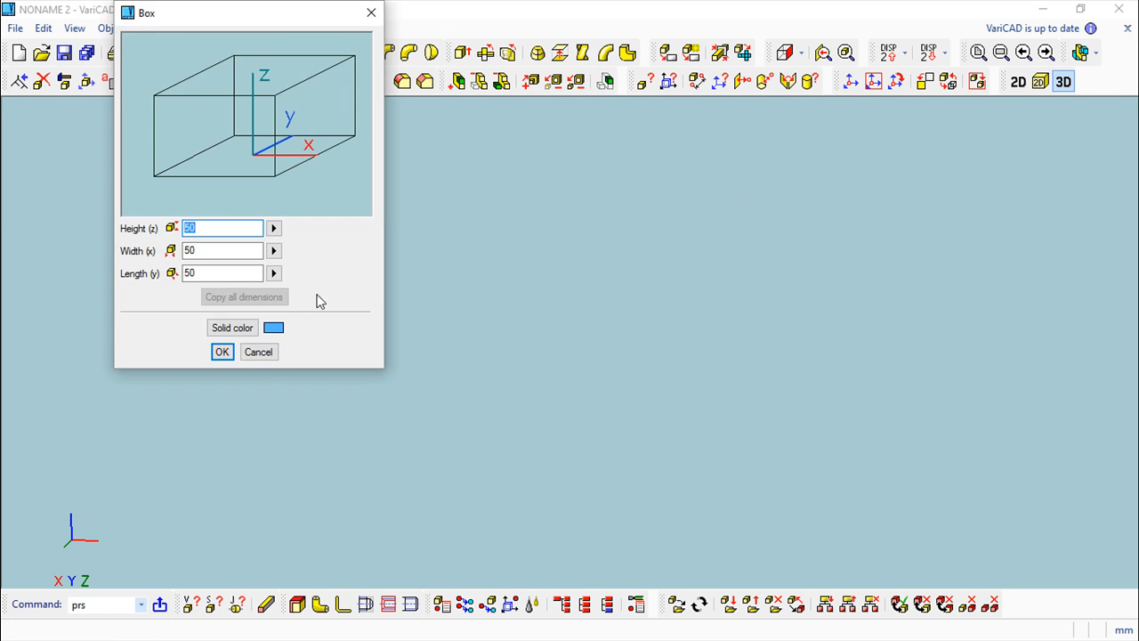
click(230, 354)
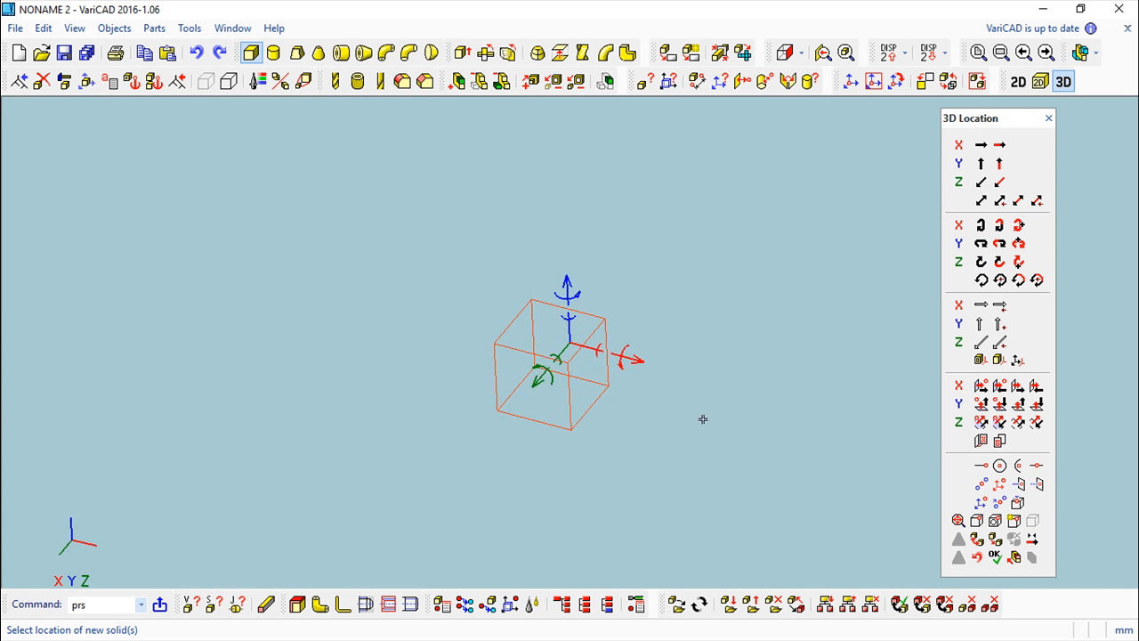
click(995, 556)
scroll(659, 361, up, 4)
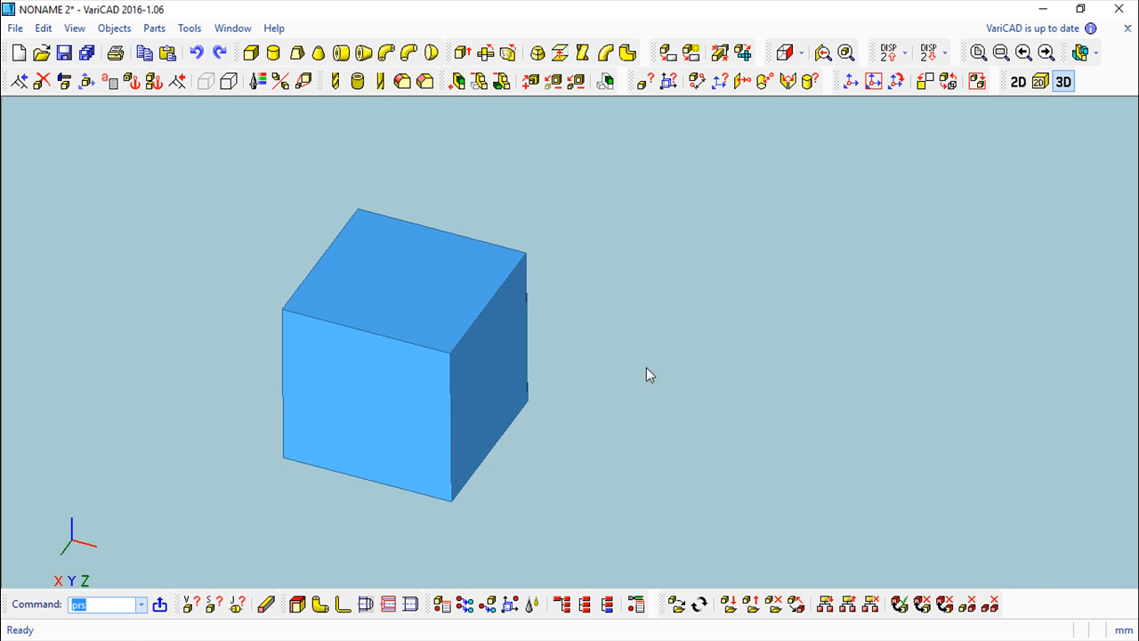
middle_drag(595, 329, 745, 310)
scroll(743, 324, up, 2)
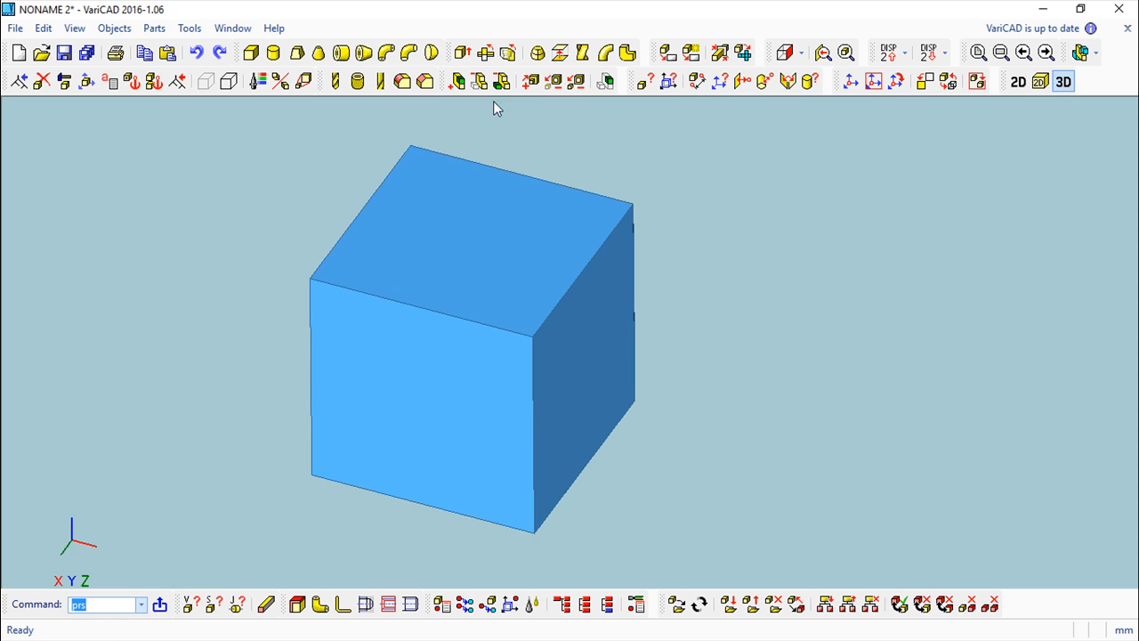
Fillet the box's four vertical edges and four bottom edges with a 10 mm radius.
click(401, 82)
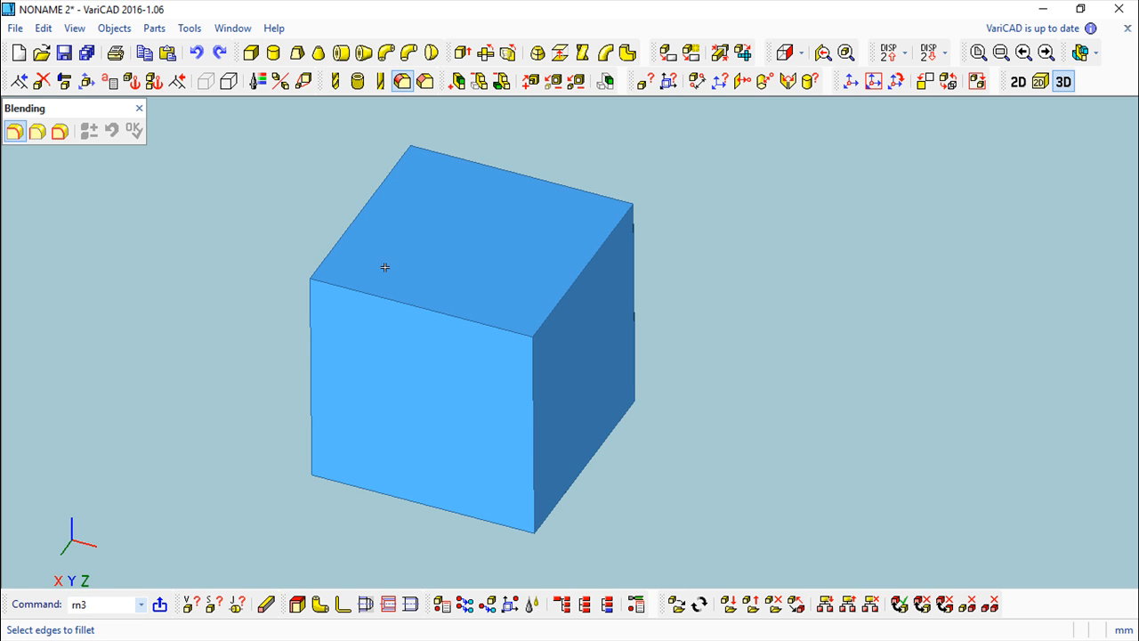
click(311, 366)
click(532, 419)
click(634, 326)
middle_drag(402, 336, 579, 311)
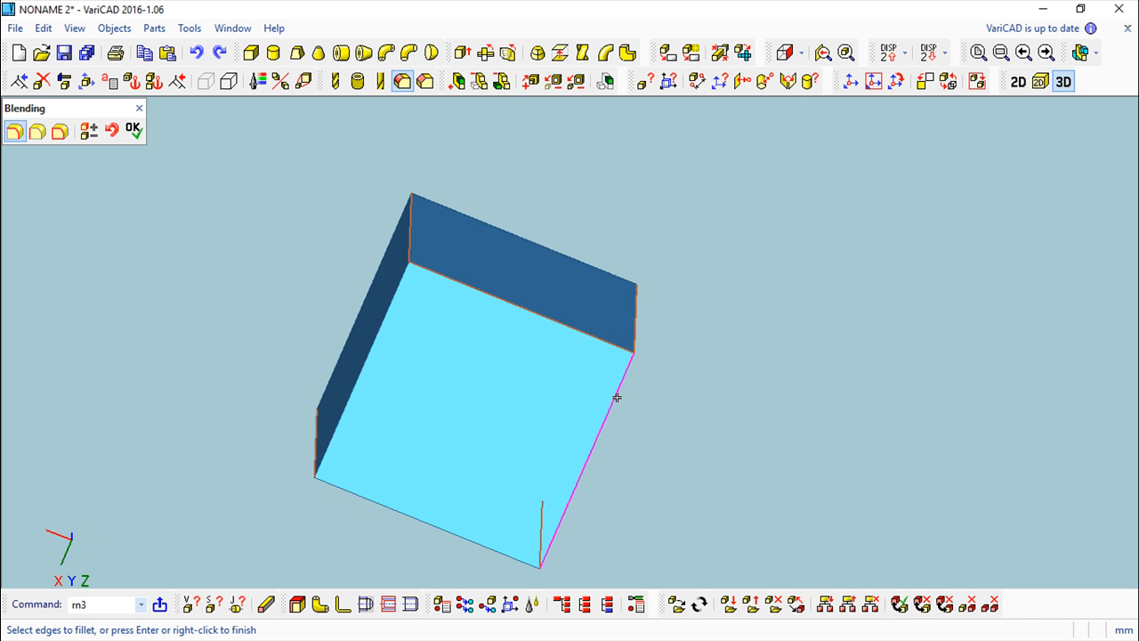
click(354, 386)
click(392, 507)
right_click(787, 388)
text(15)
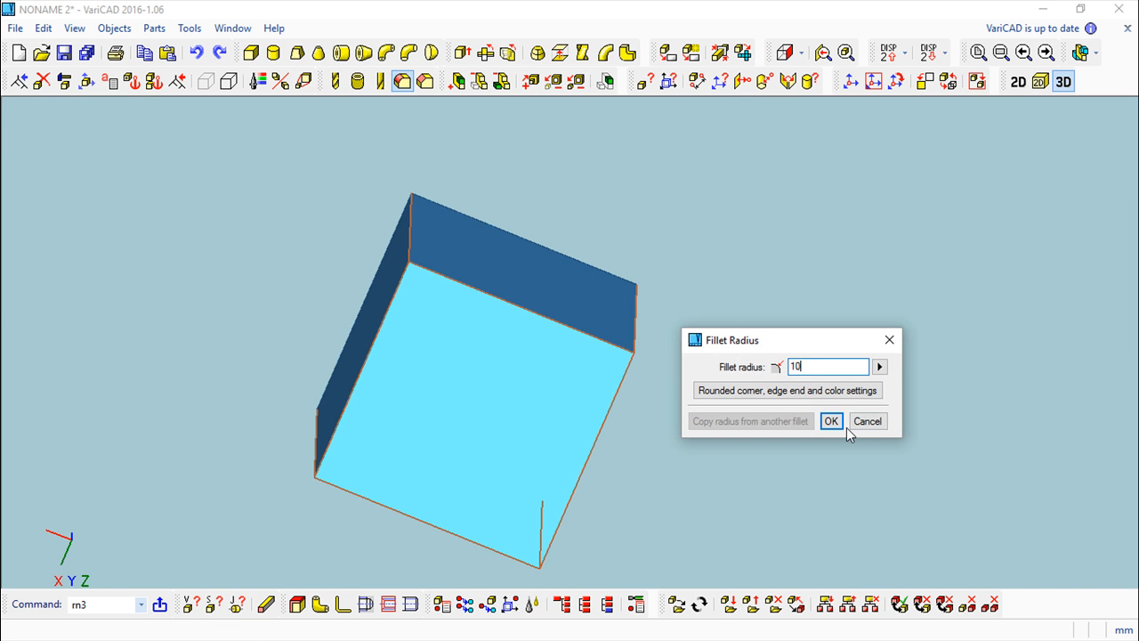
key(Return)
middle_drag(848, 394, 526, 216)
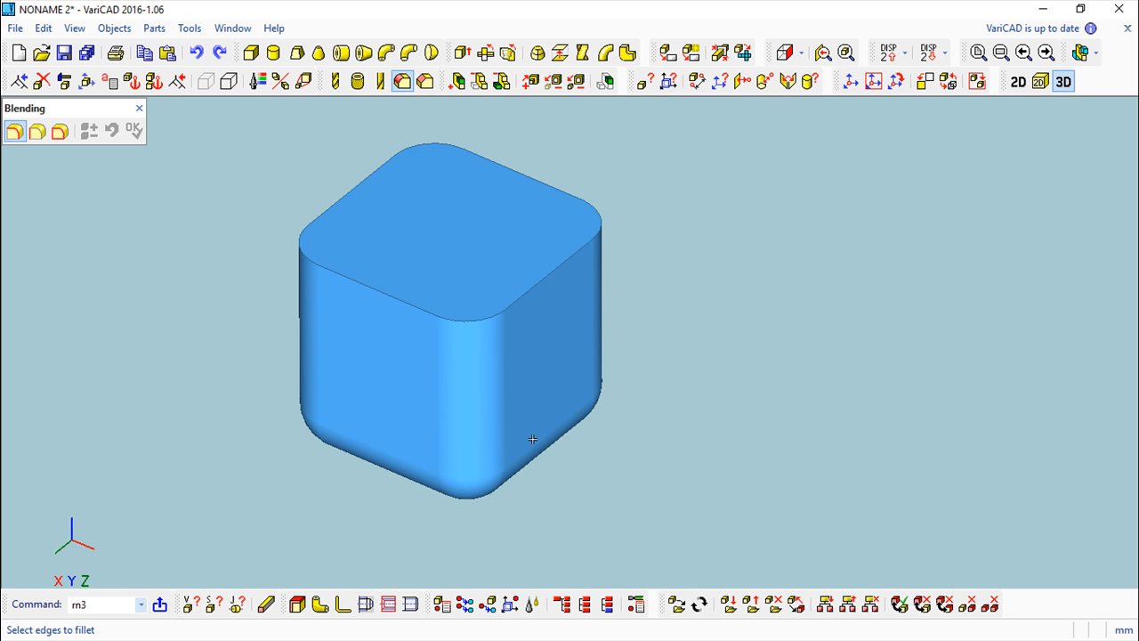
Shell the box with 3 mm thickness, open at the top face, using its surfaces as the outer surface and removing the original part.
click(298, 606)
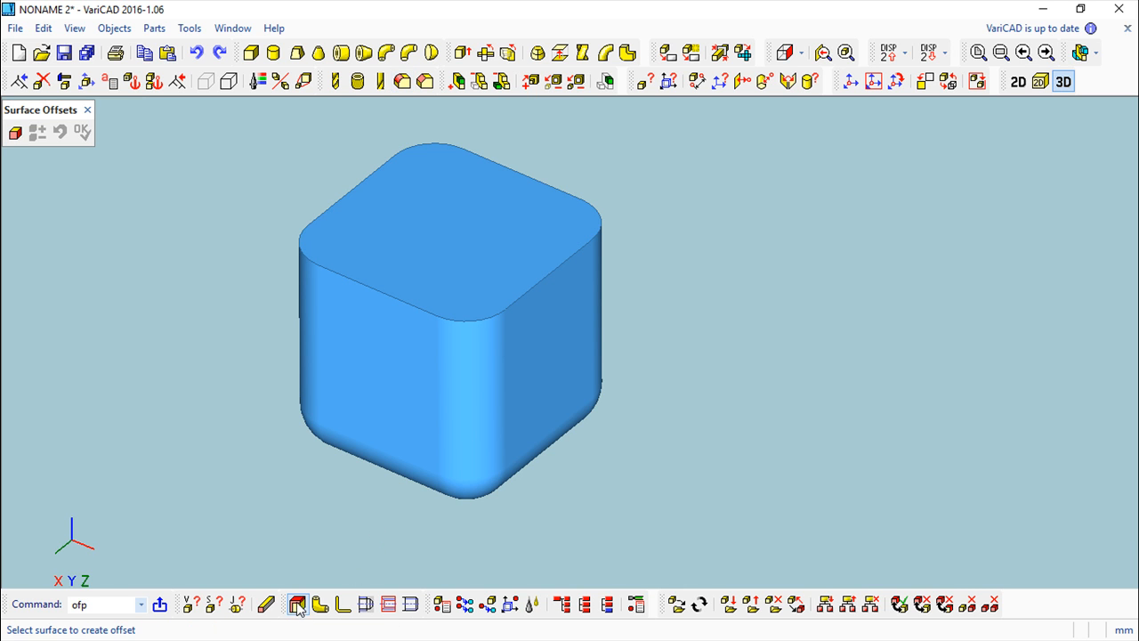
click(467, 242)
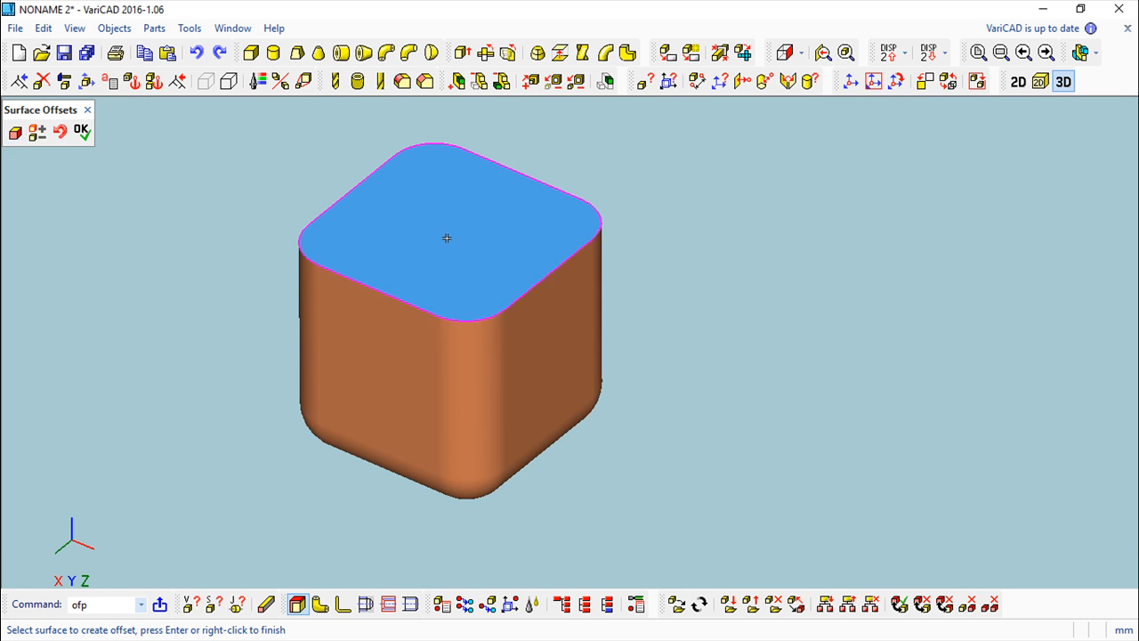
click(82, 132)
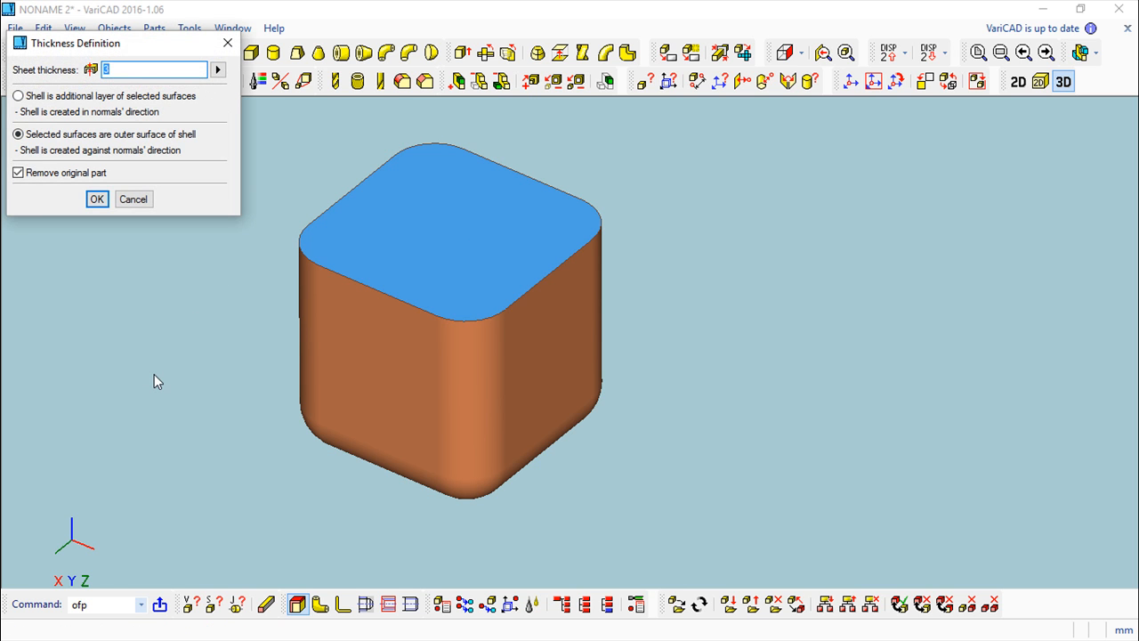
key(Return)
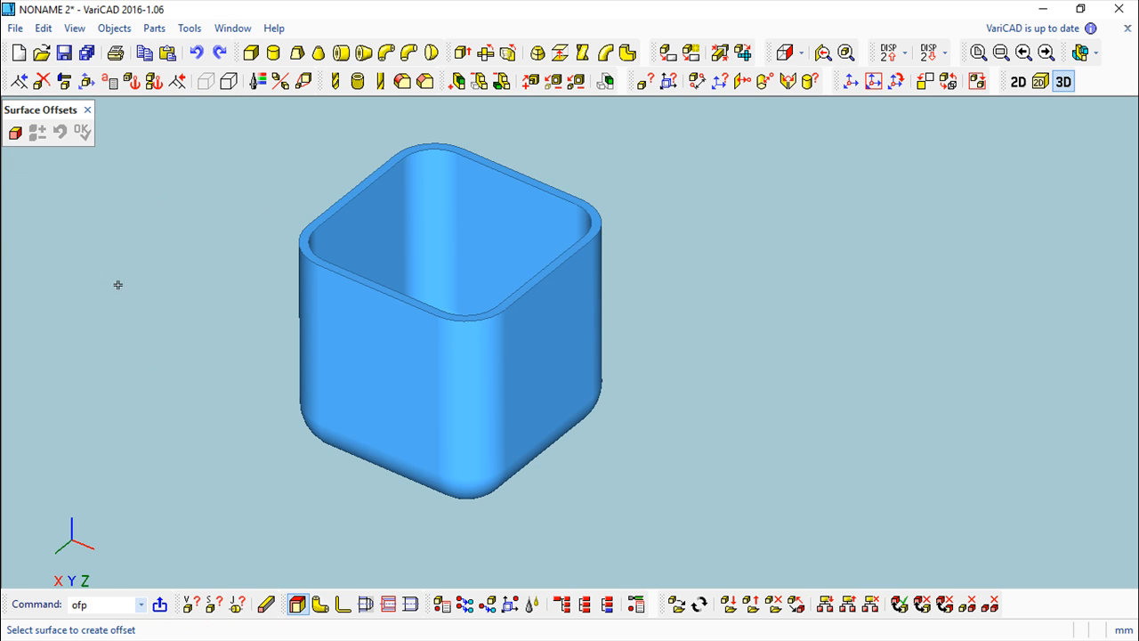
click(87, 111)
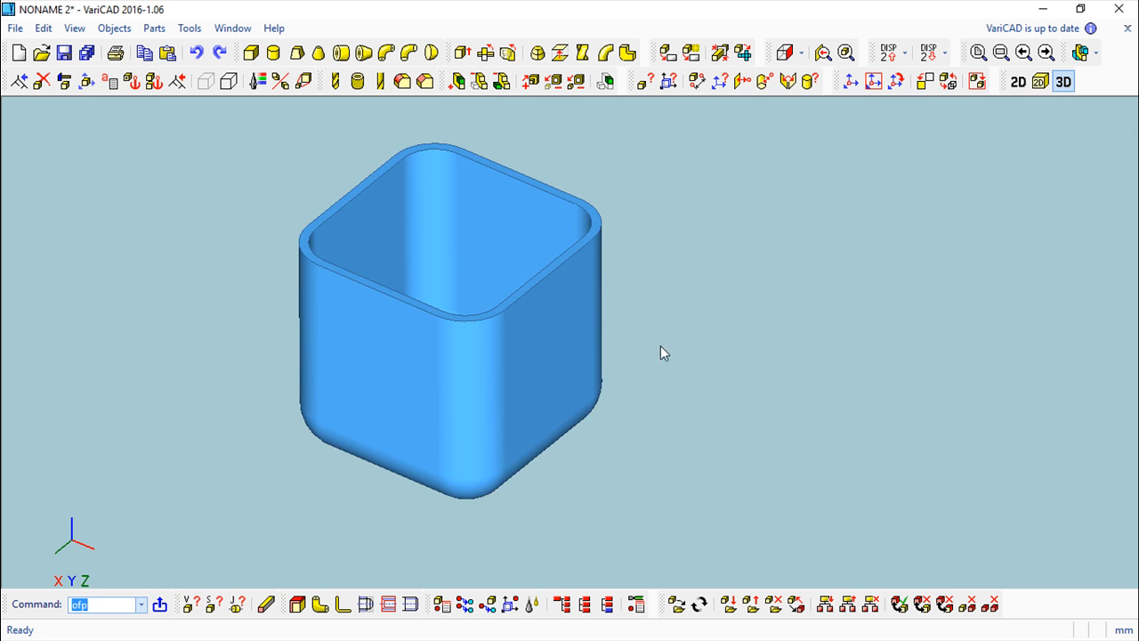
Display the editable height, width and length dimensions of the shelled box.
middle_drag(782, 358, 782, 384)
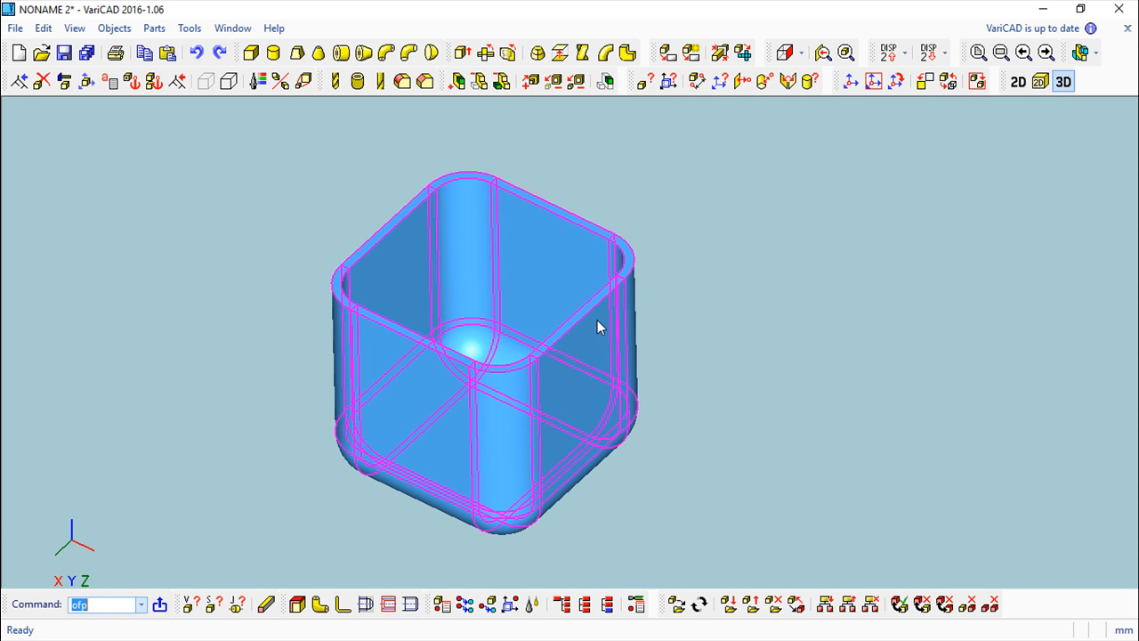
middle_drag(809, 358, 847, 328)
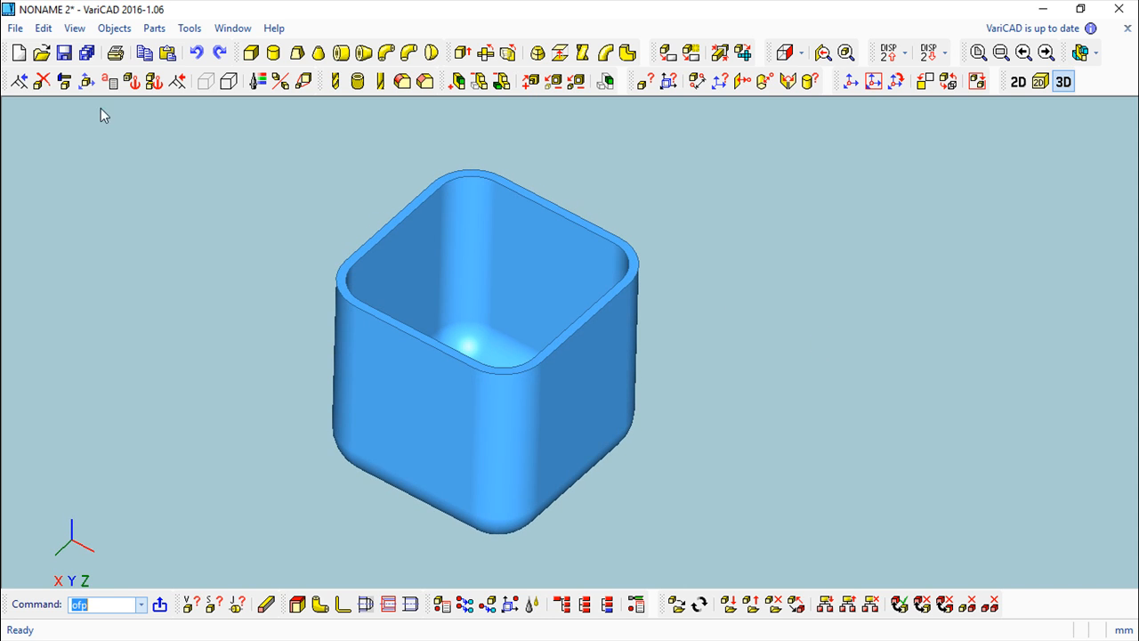
click(64, 81)
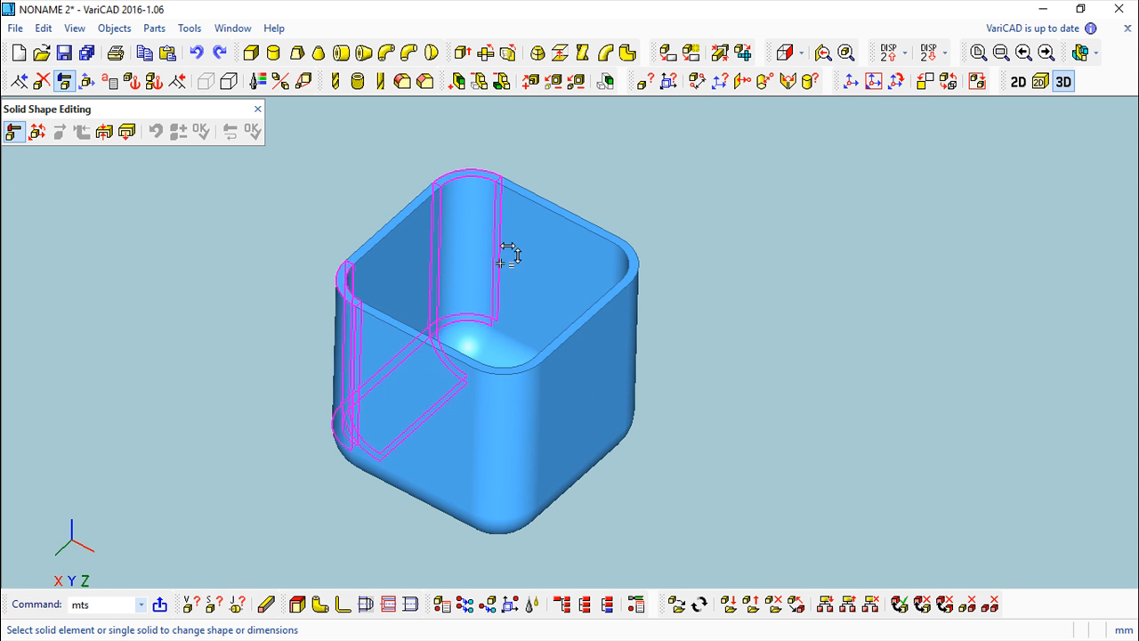
click(530, 265)
click(202, 133)
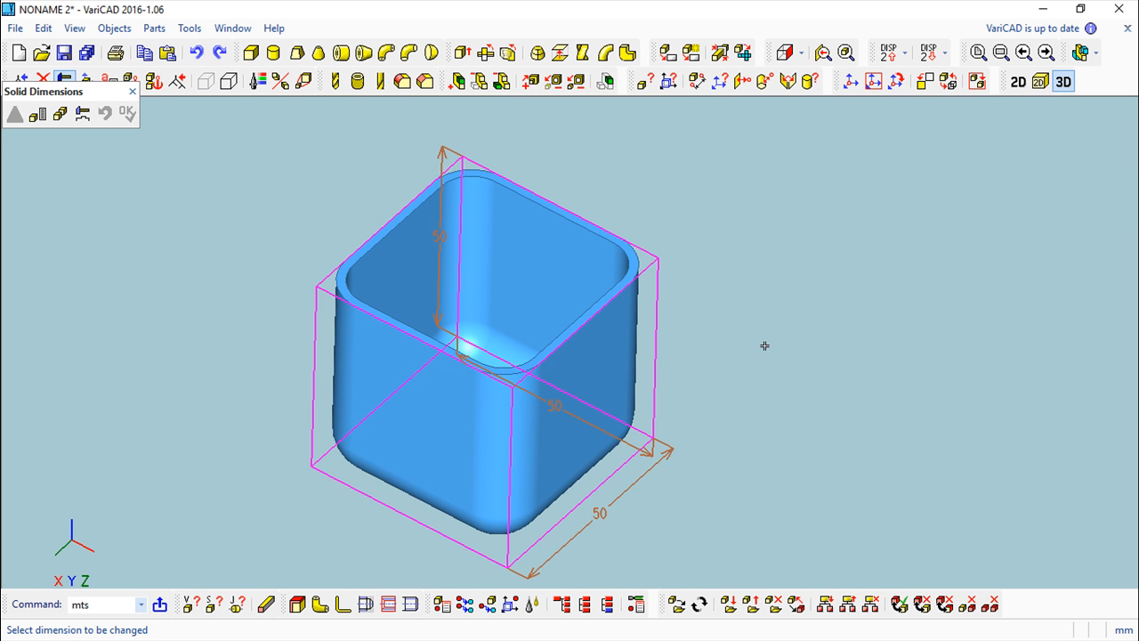
drag(678, 445, 690, 383)
key(Escape)
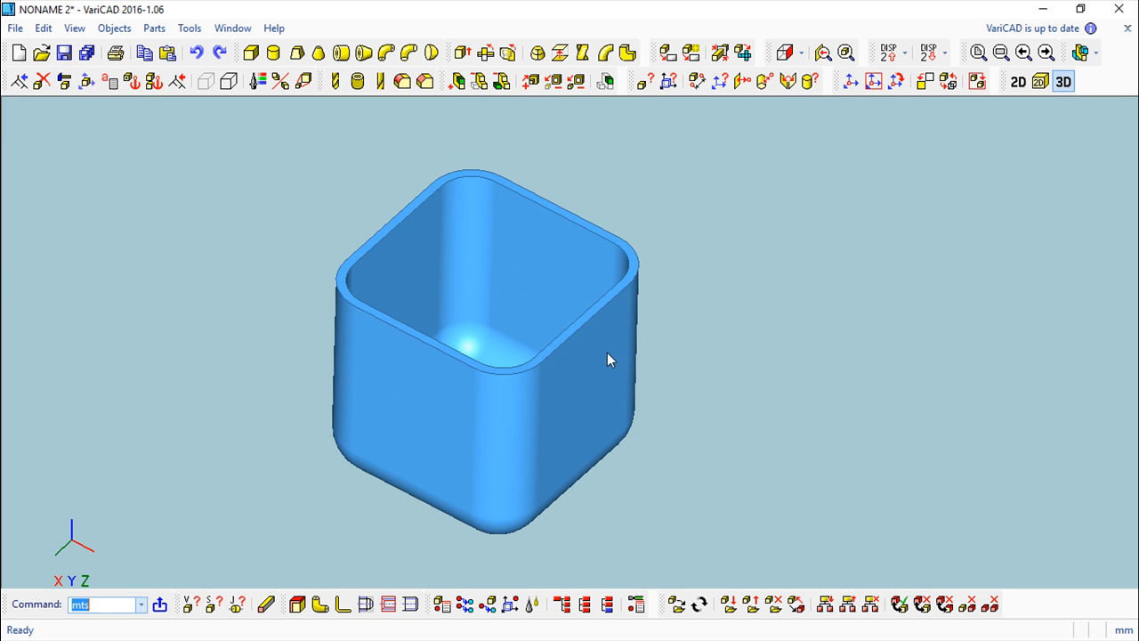
Set the fillet radius on the shelled box's left and rear vertical edges to 15 mm.
click(64, 81)
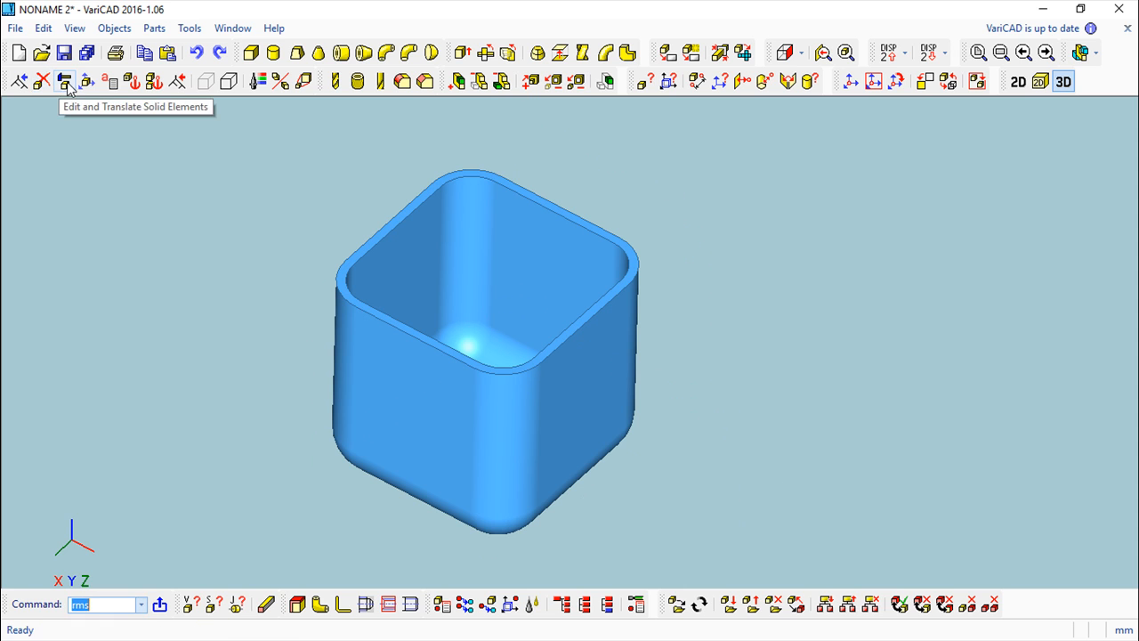
click(470, 223)
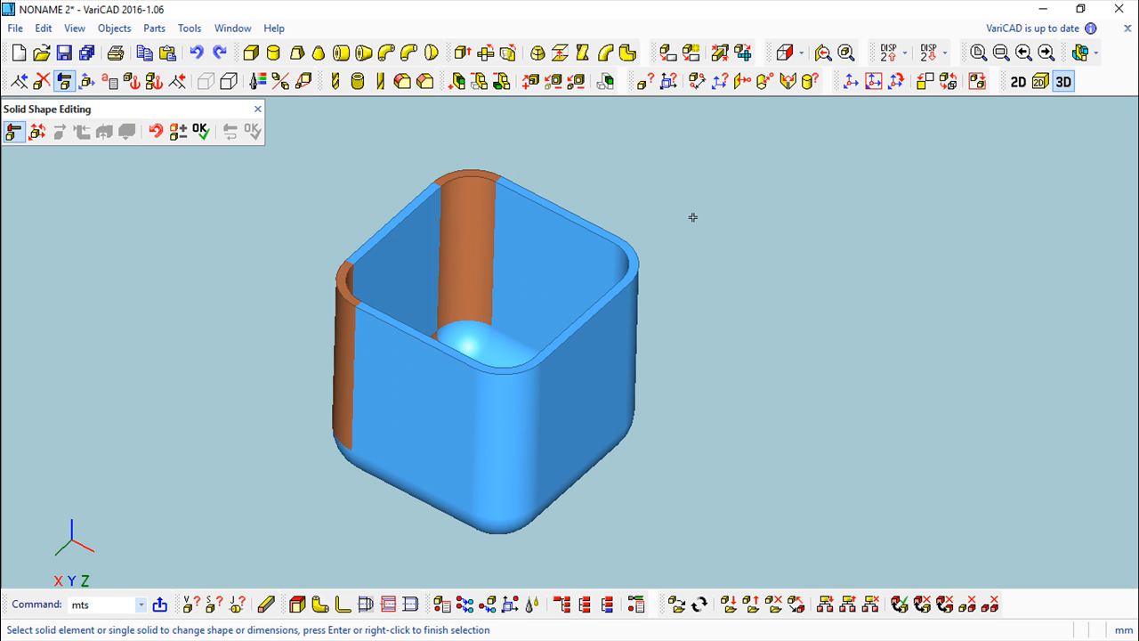
right_click(709, 229)
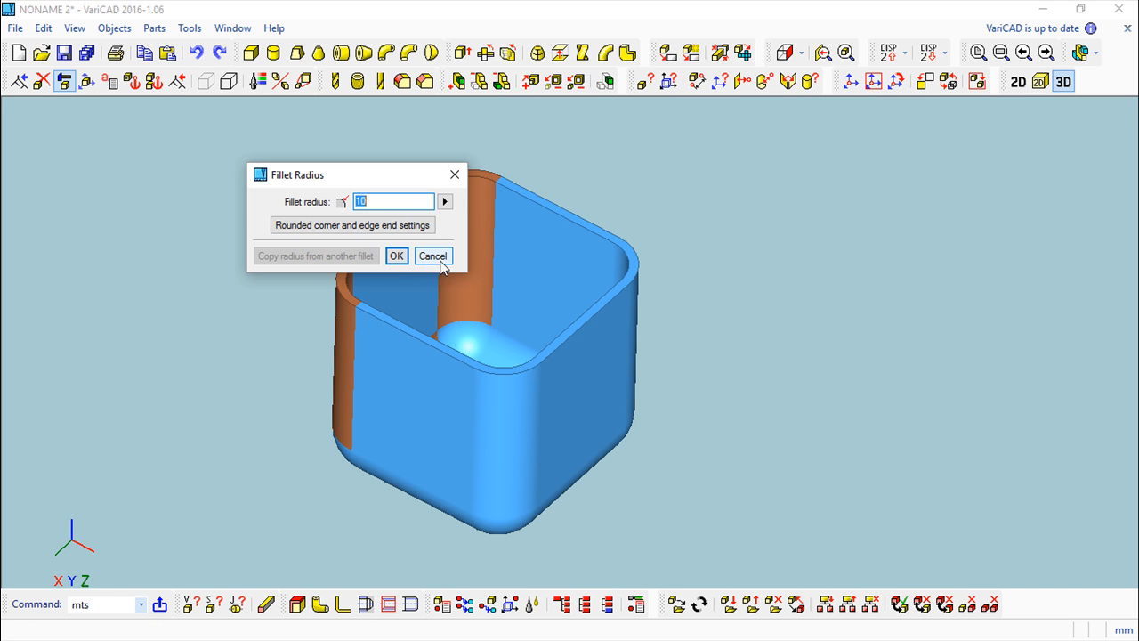
click(396, 256)
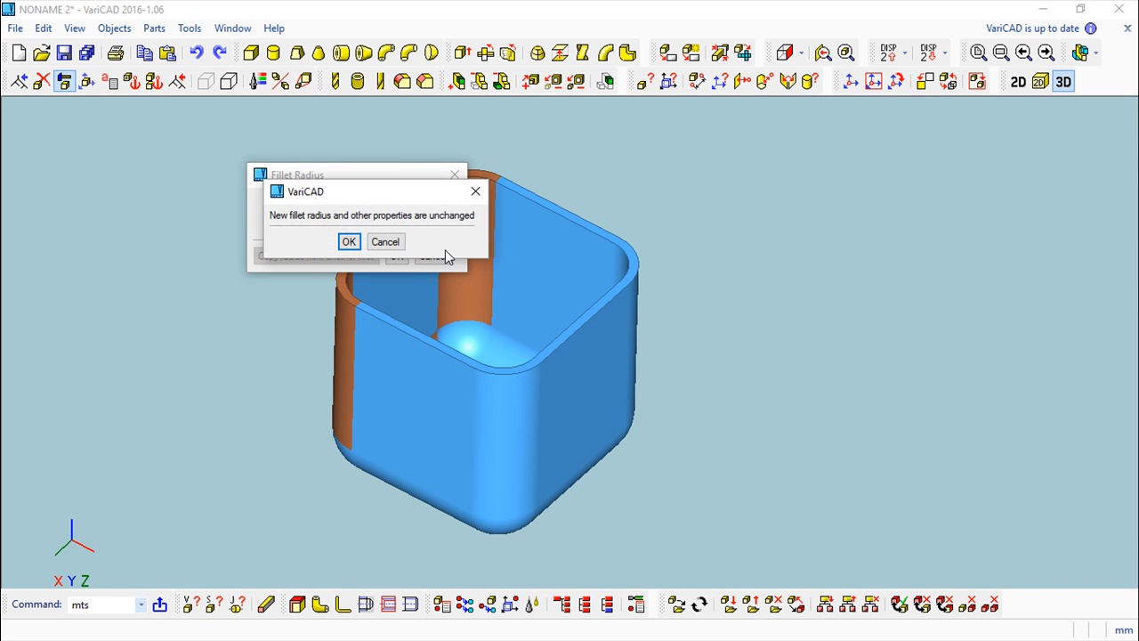
click(349, 241)
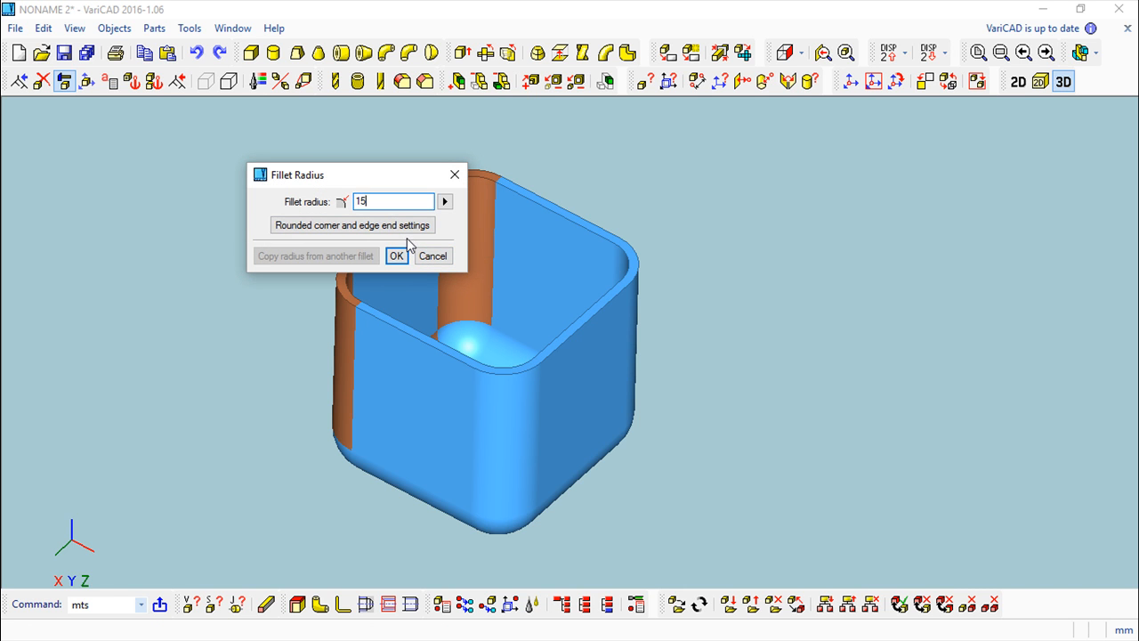
key(Return)
click(252, 132)
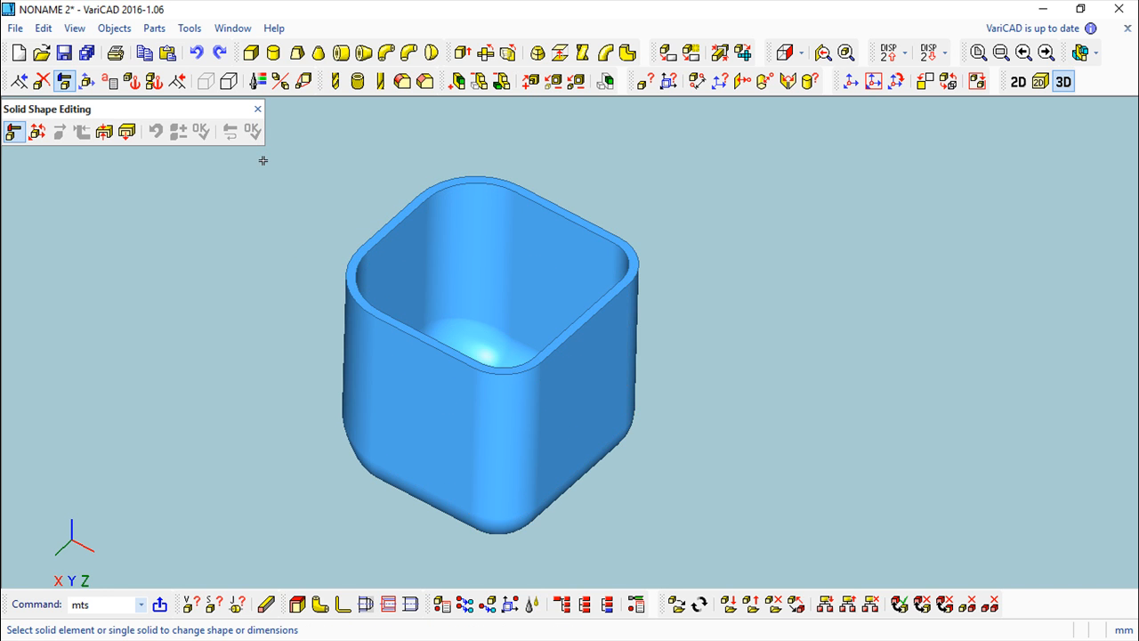
Increase the box shell's sheet thickness, keeping the original solid's surface as the outer surface of the shell.
middle_drag(688, 282, 664, 278)
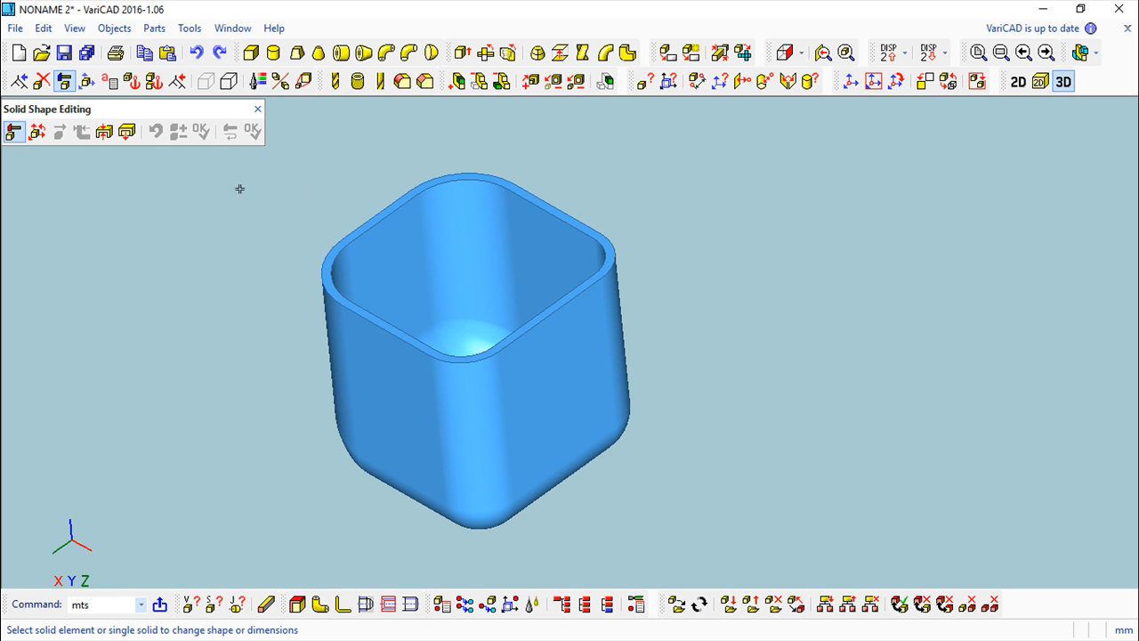
click(105, 132)
click(562, 265)
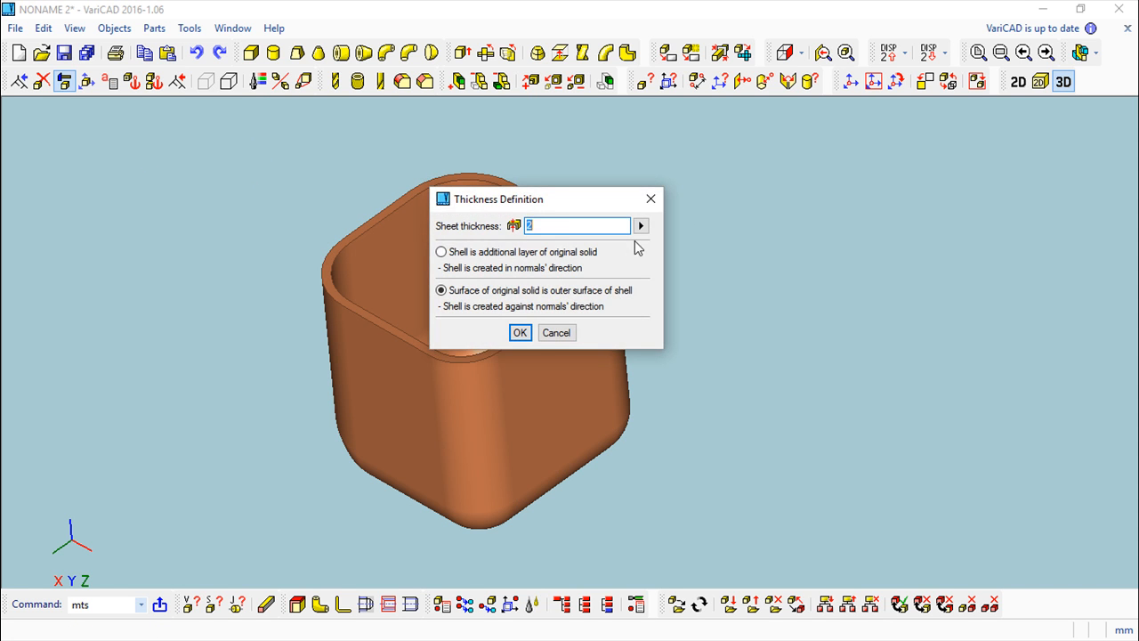
drag(561, 208, 817, 227)
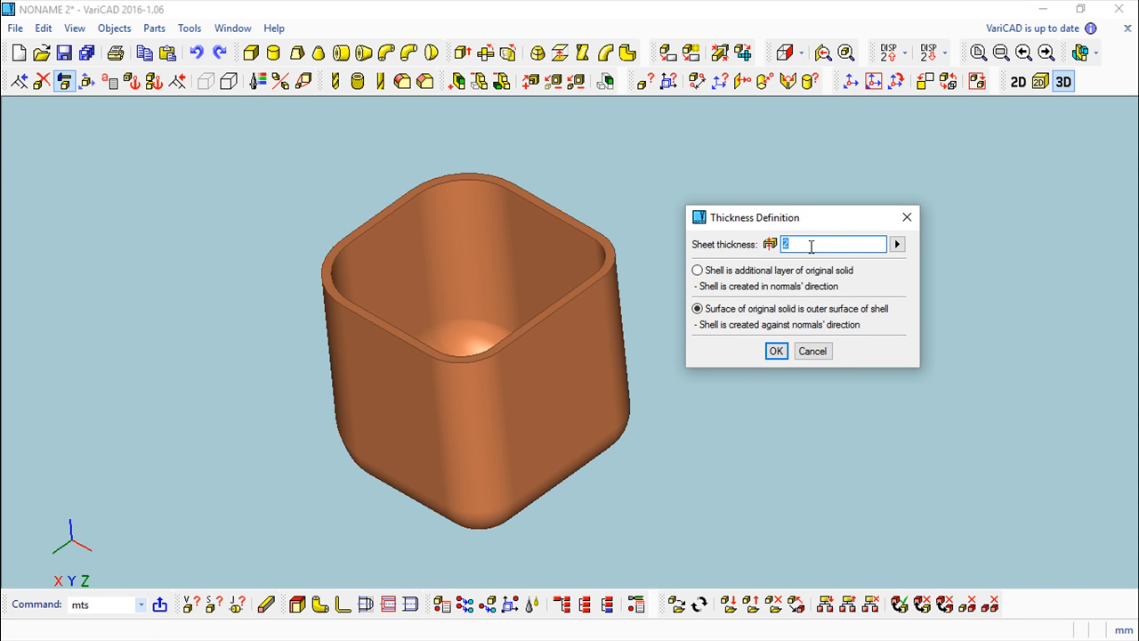
click(776, 350)
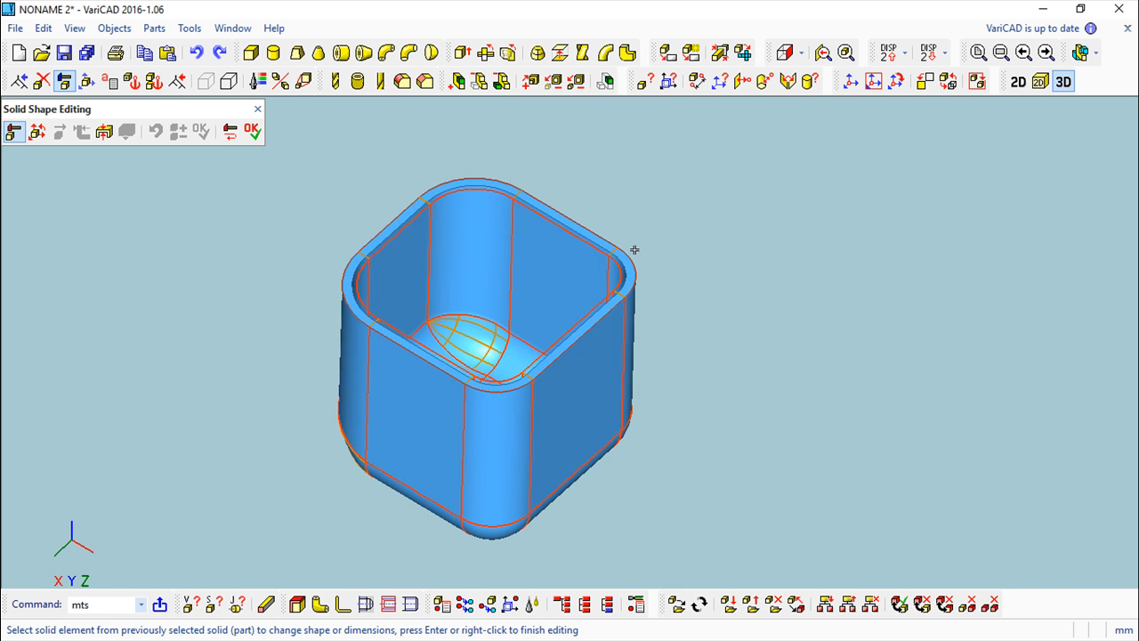
click(252, 134)
scroll(255, 289, down, 4)
scroll(256, 289, up, 3)
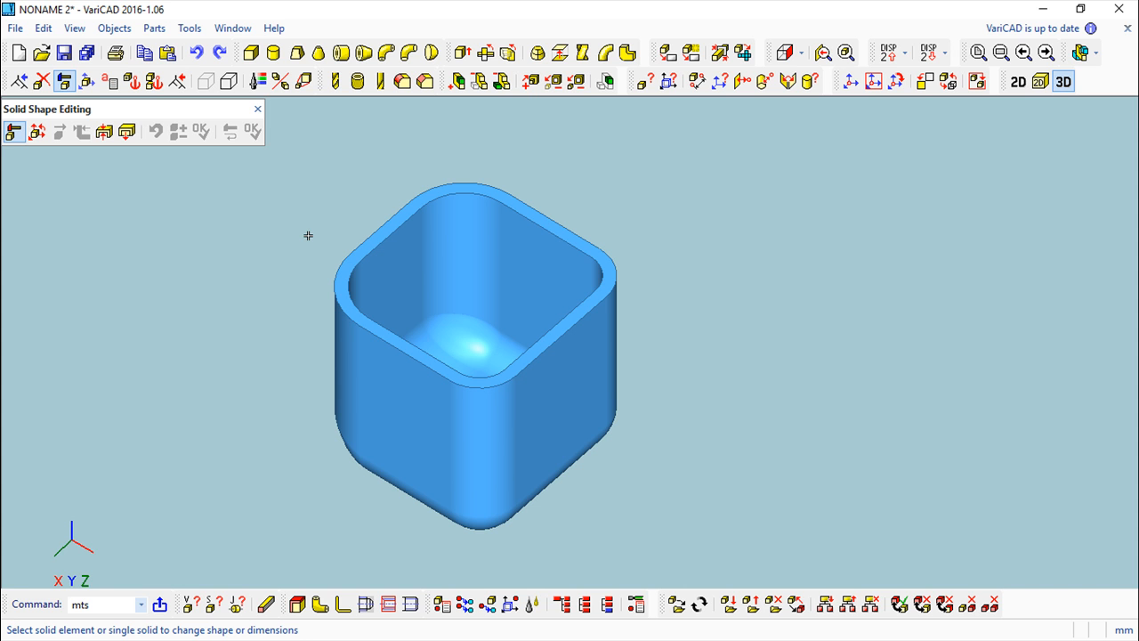
key(Escape)
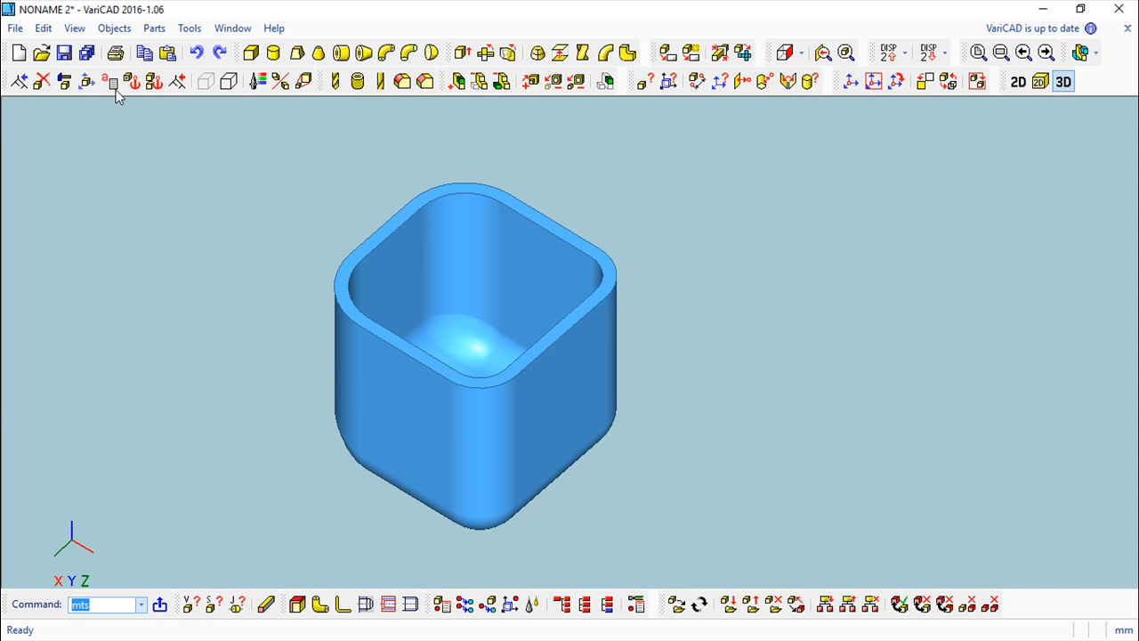
Create a new empty 3D file.
click(18, 52)
click(131, 405)
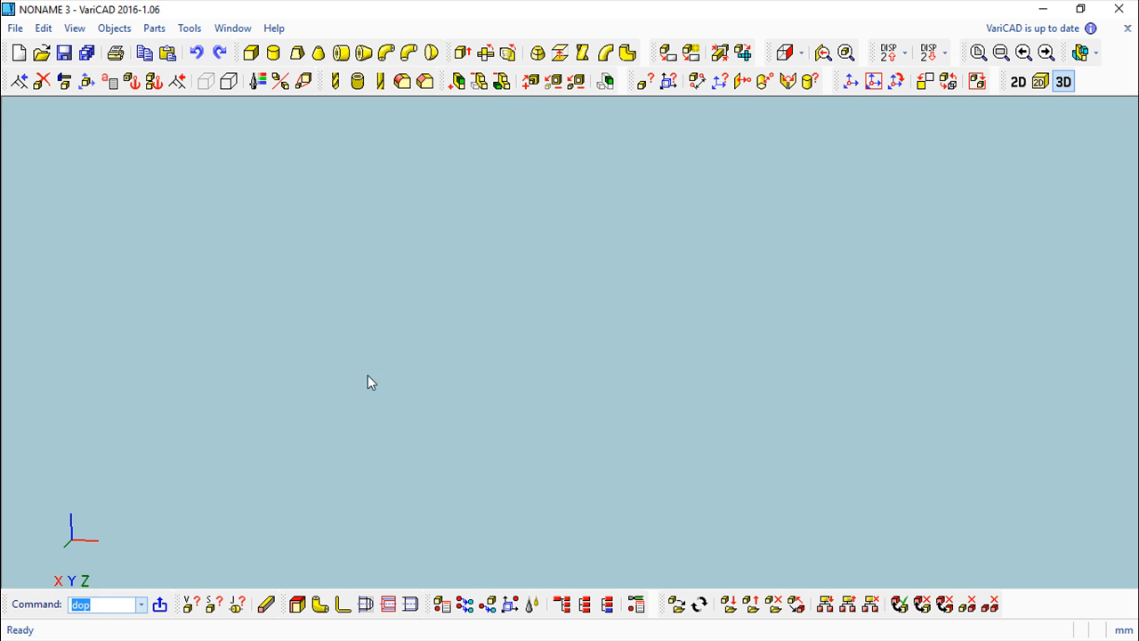
click(321, 605)
drag(362, 446, 786, 281)
click(709, 417)
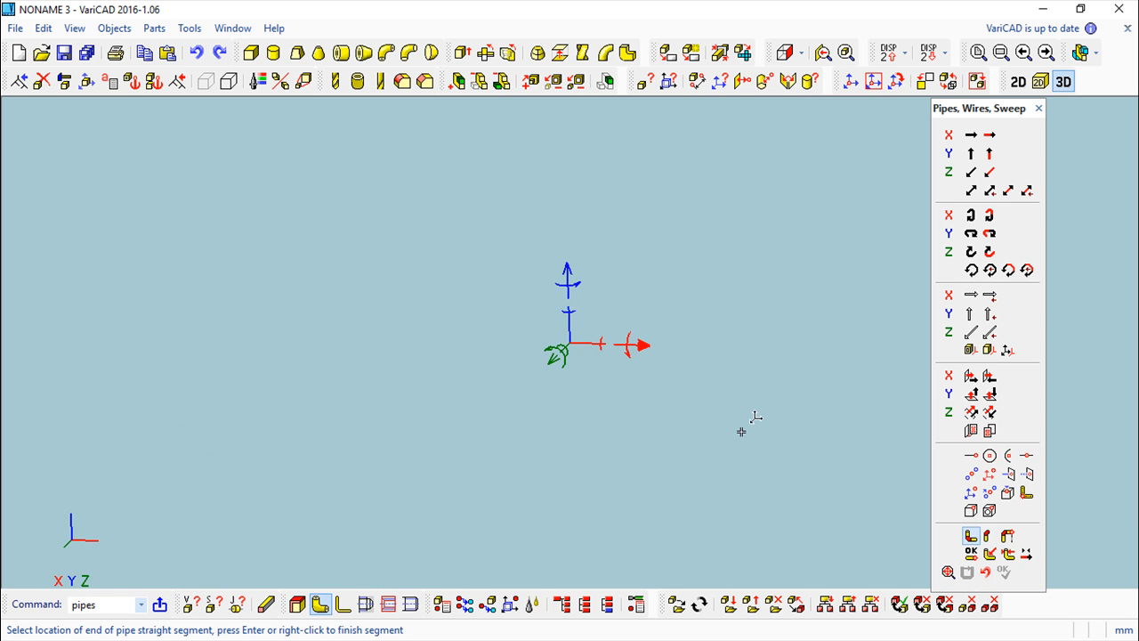
middle_drag(655, 417, 423, 340)
right_click(533, 369)
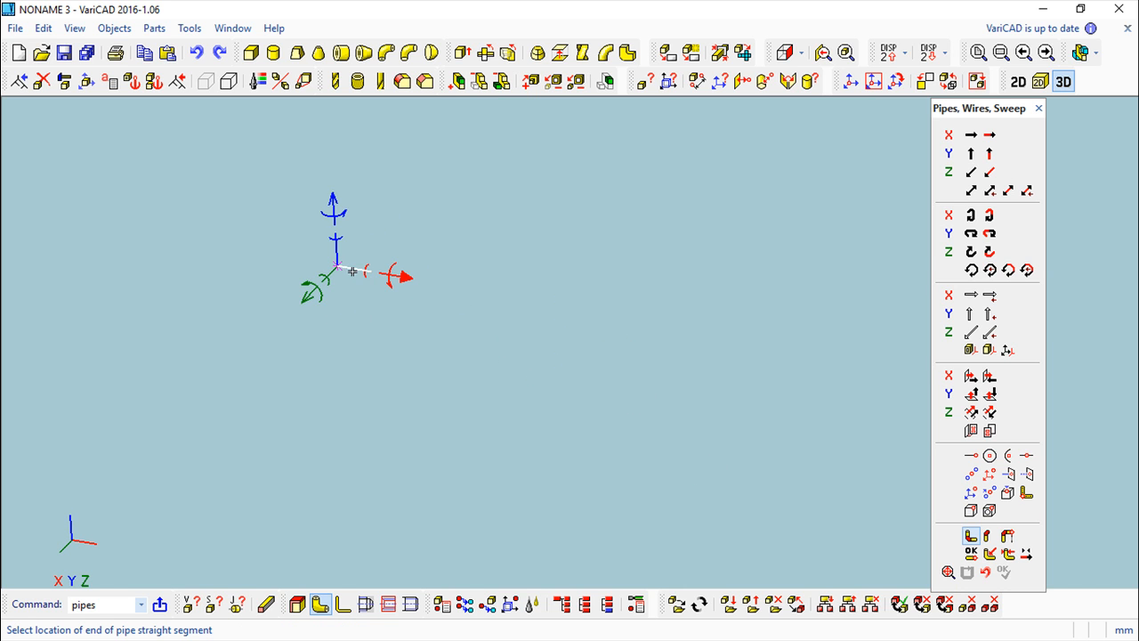
click(583, 303)
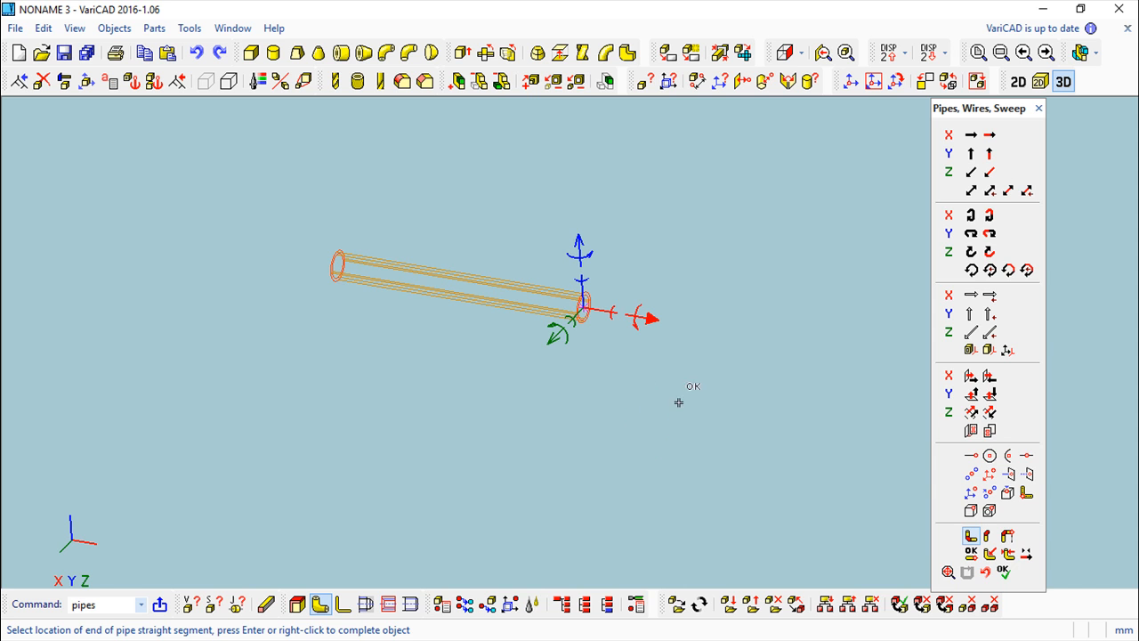
key(Escape)
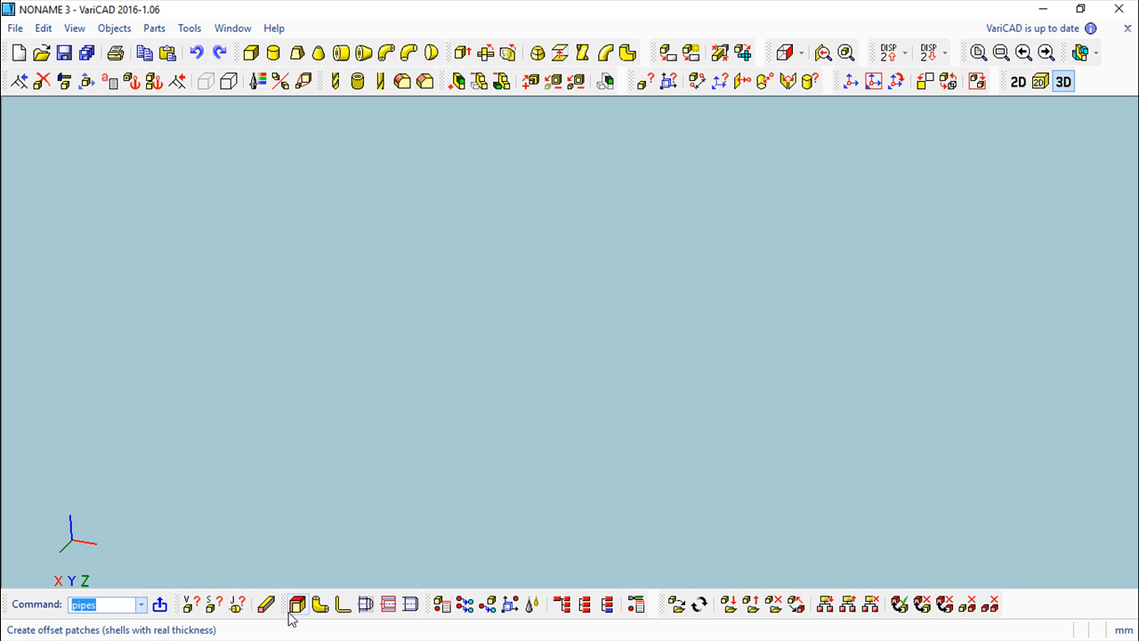
Start a pipe with 15 mm outer diameter, 12 mm inner diameter and 50 mm elbow radius, with a first straight segment 100 mm along X.
click(320, 604)
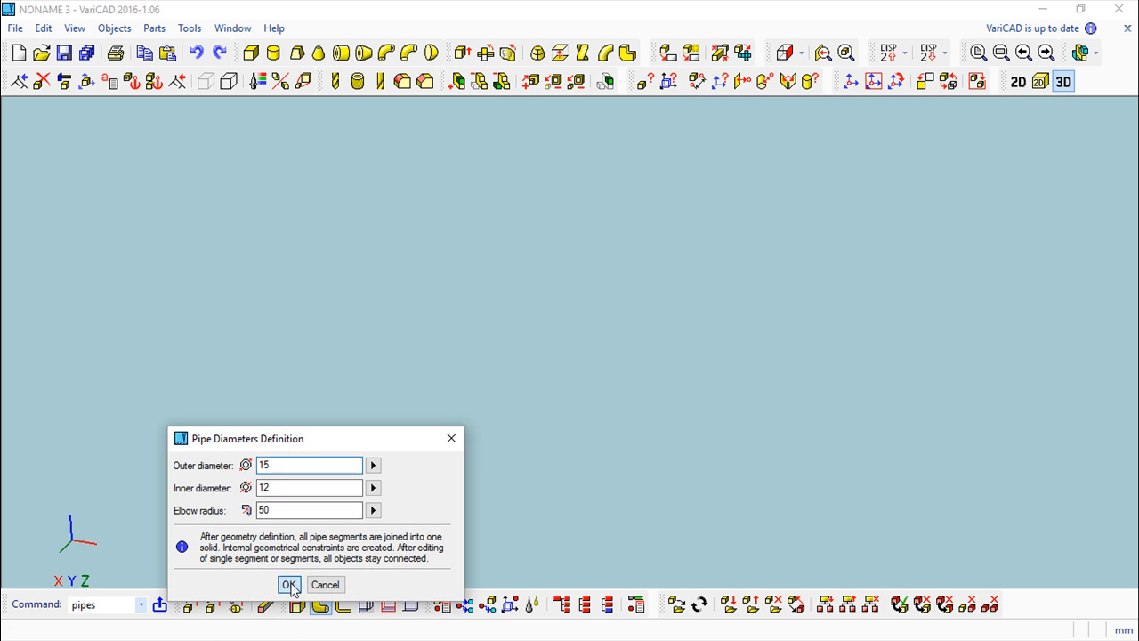
click(289, 584)
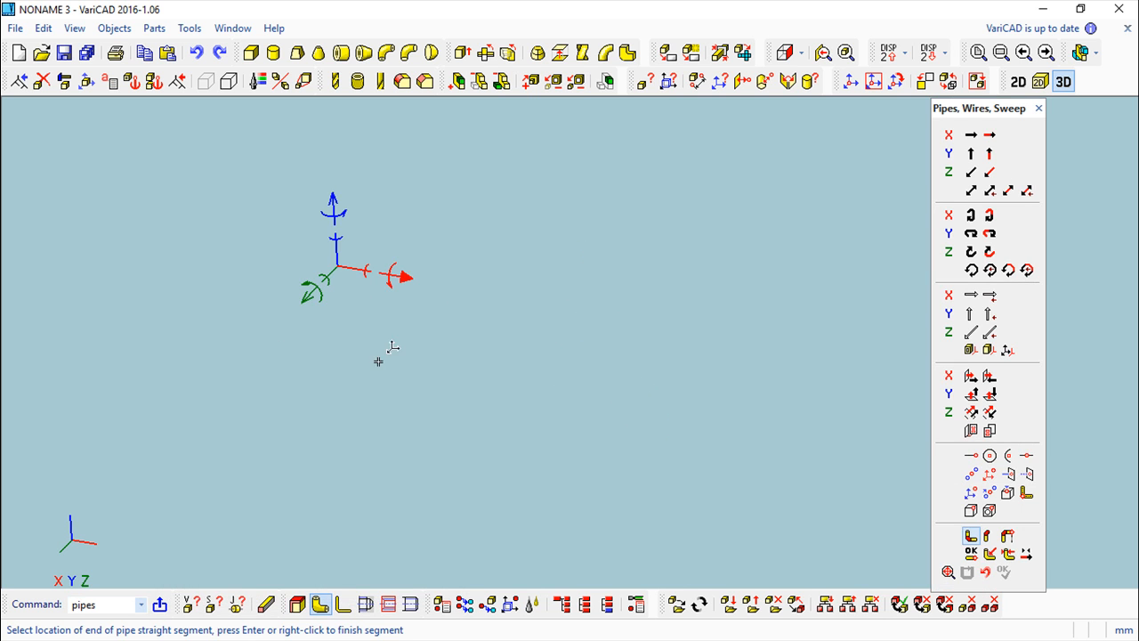
click(407, 278)
key(Return)
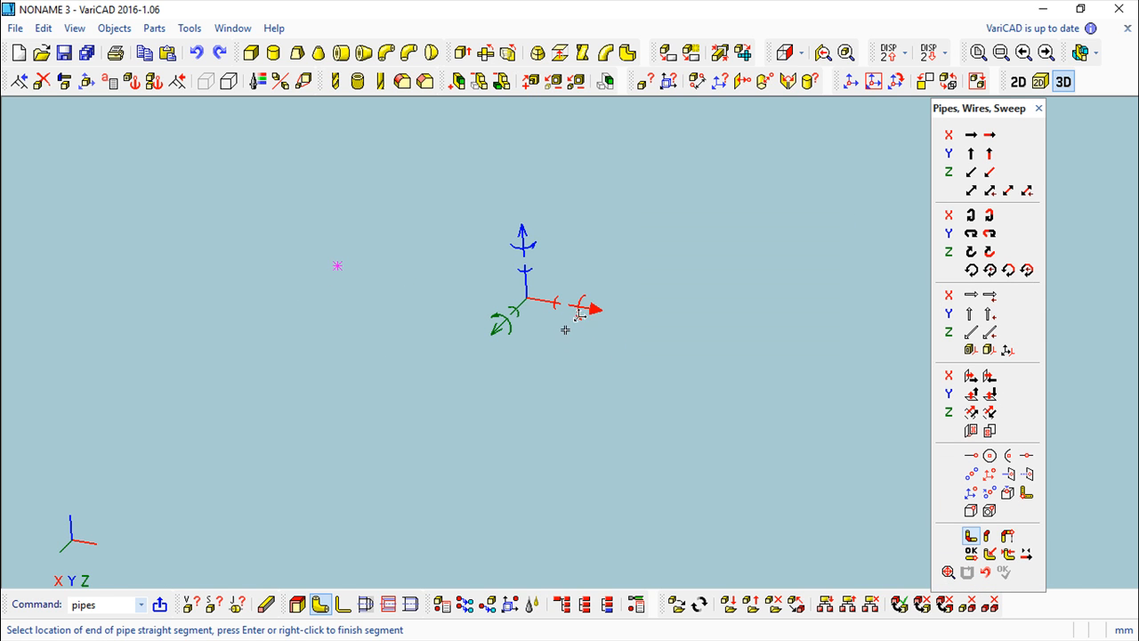
key(Return)
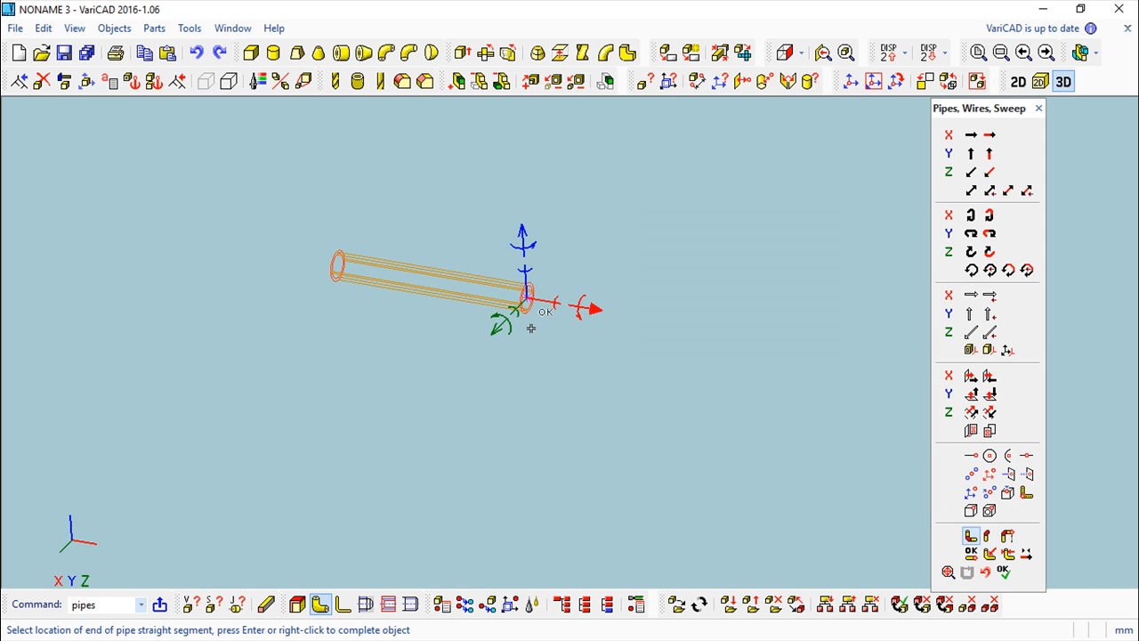
Add a second pipe segment by rotating the direction -45° about the Z axis and moving 100 mm along X.
click(500, 322)
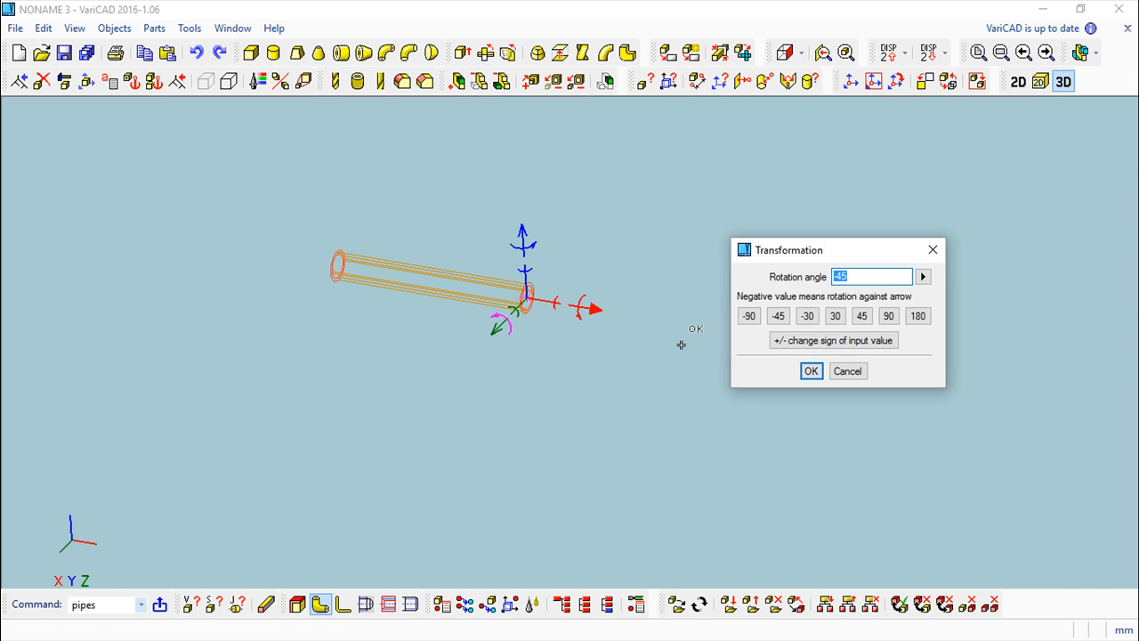
click(808, 376)
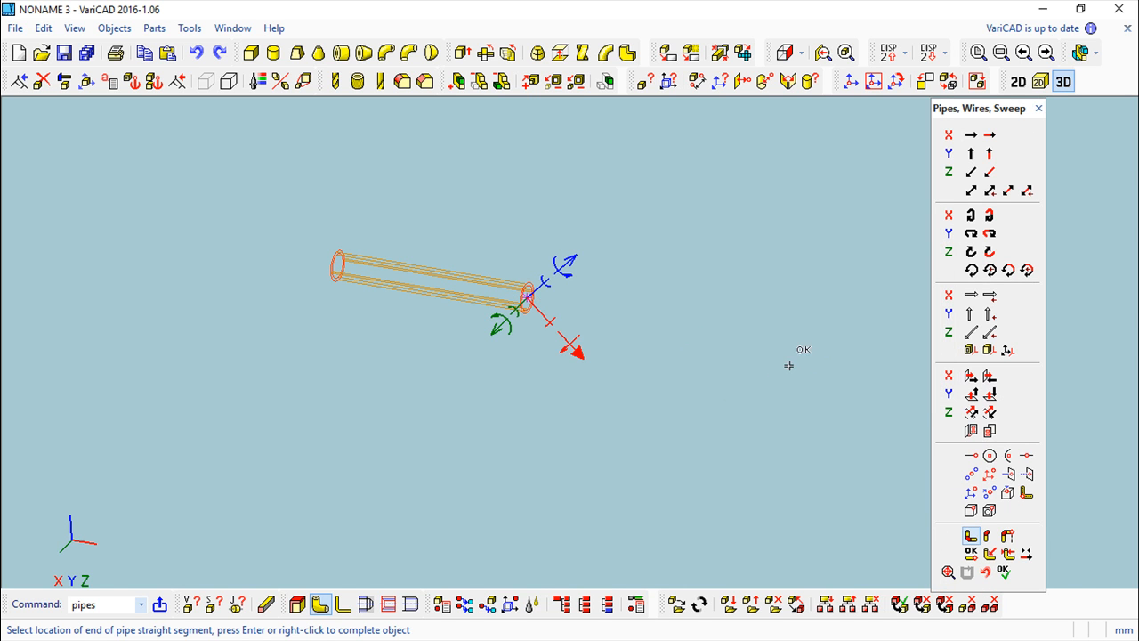
click(574, 348)
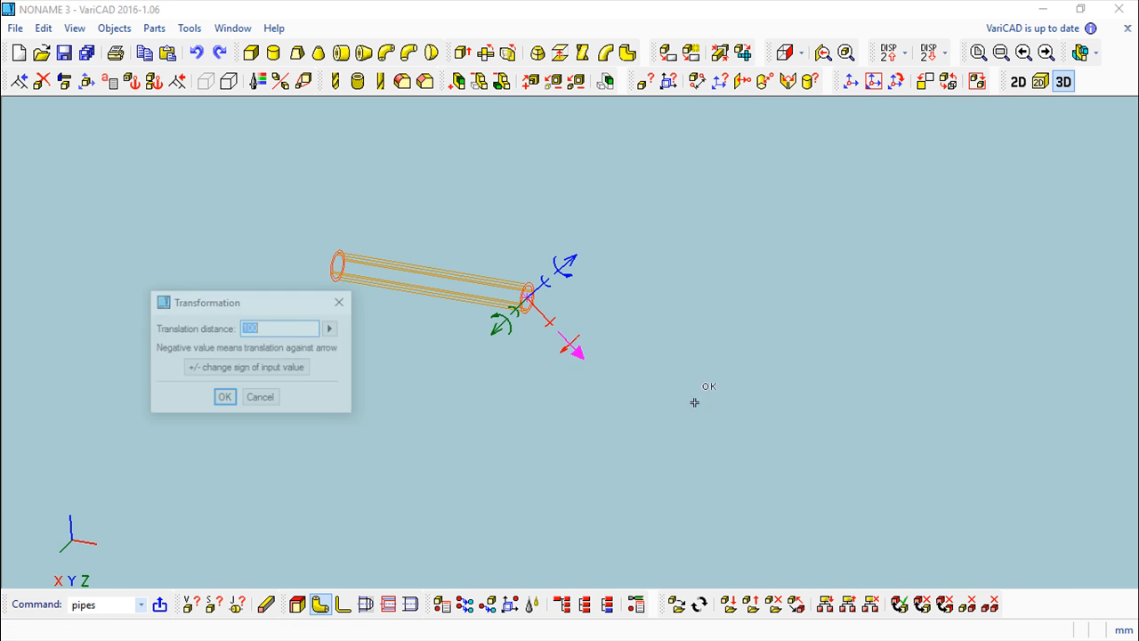
key(Return)
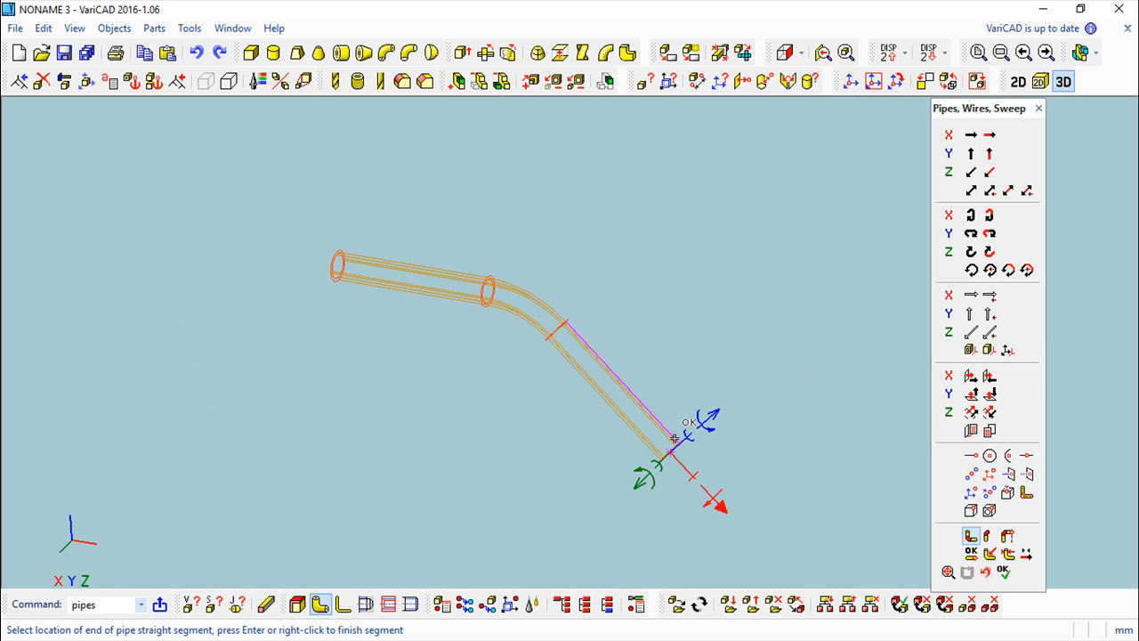
Add a third pipe segment 100 mm along the Z axis and complete the pipe as a solid.
mouse_move(763, 469)
middle_down()
mouse_move(663, 424)
mouse_move(763, 445)
mouse_move(755, 454)
middle_up()
click(588, 485)
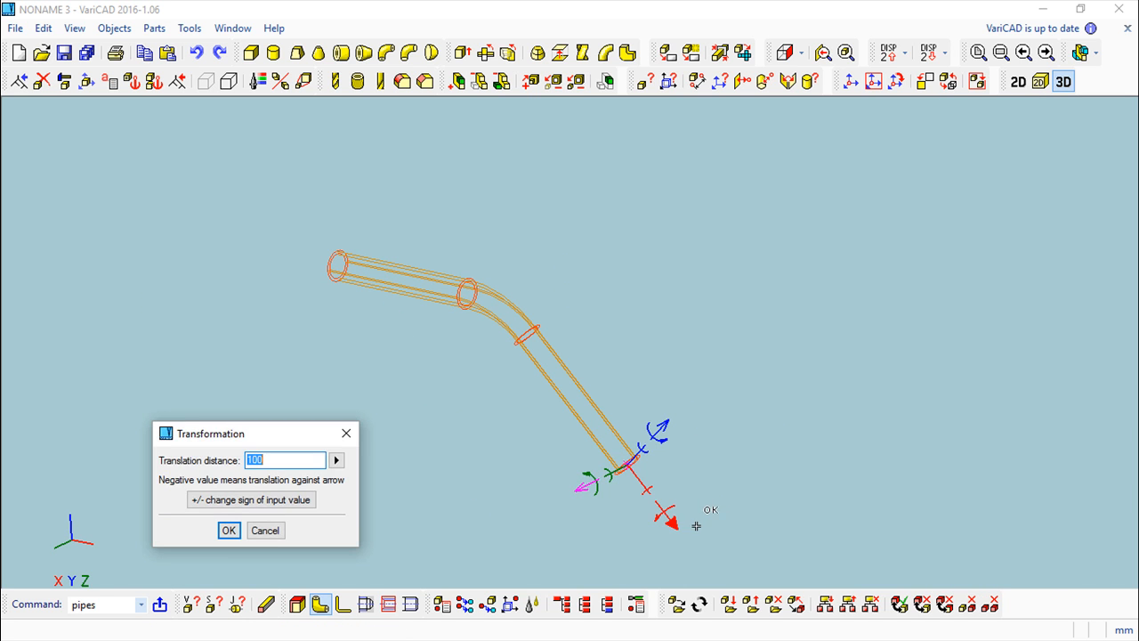
key(Return)
right_click(678, 519)
middle_drag(679, 487, 685, 391)
click(1003, 571)
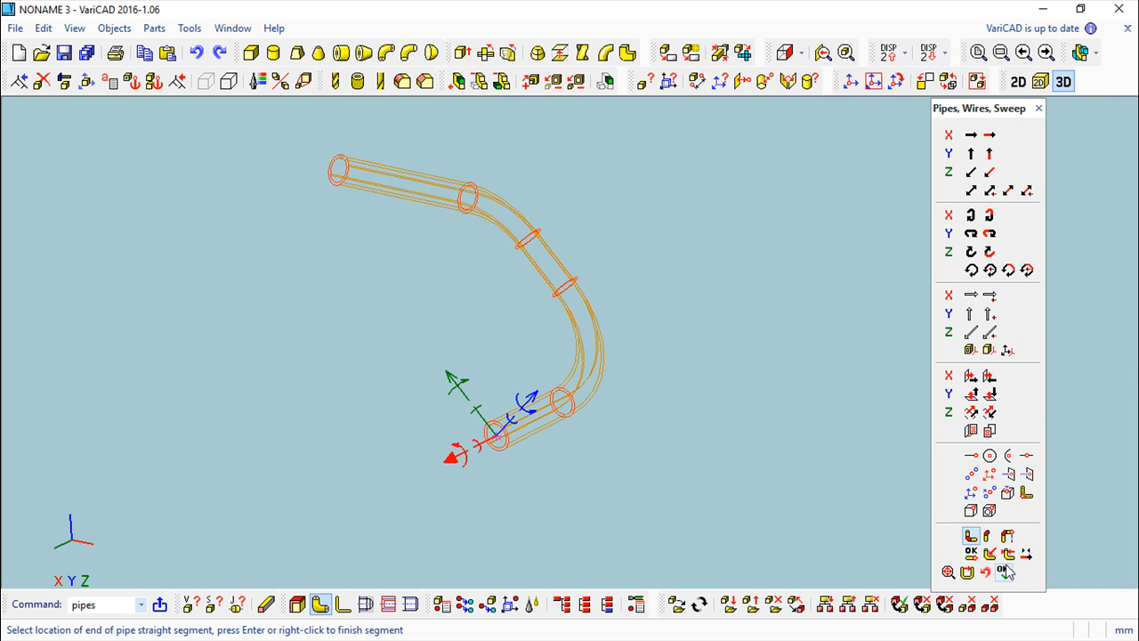
middle_drag(724, 462, 678, 482)
key(Escape)
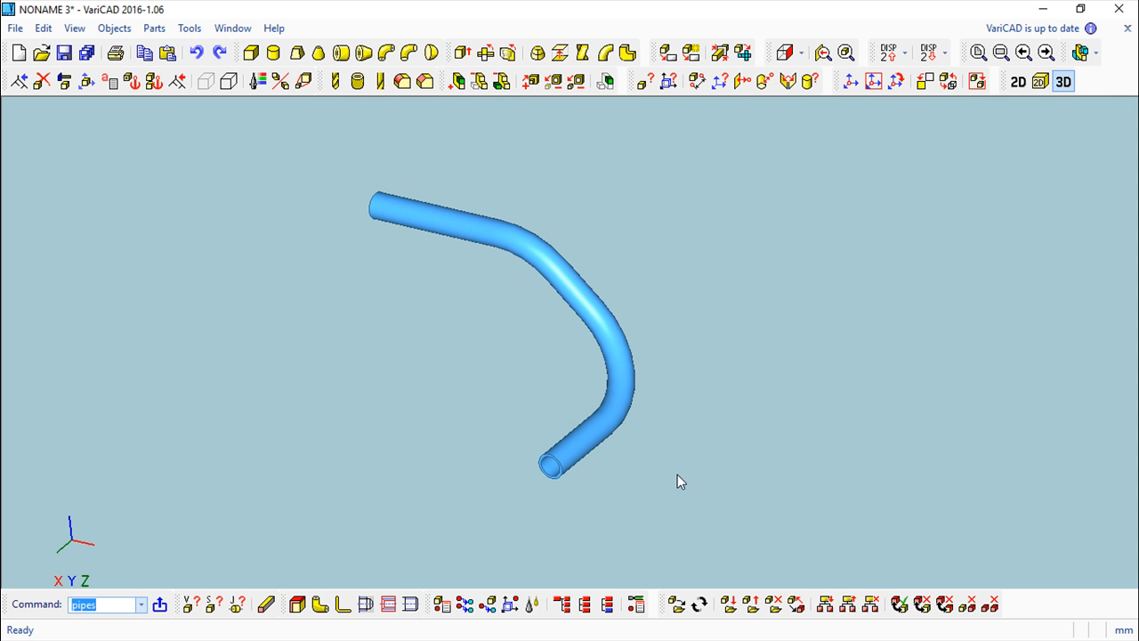
Set the first straight pipe segment's distance between intersections to 150 mm and apply the change to the pipe.
middle_drag(470, 418, 477, 409)
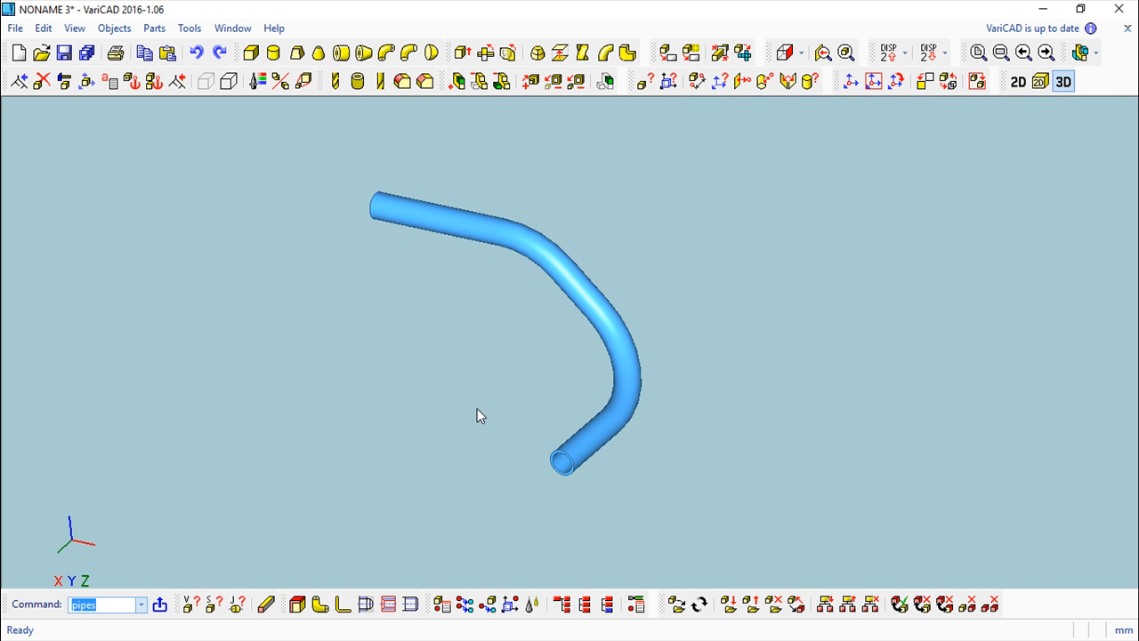
click(66, 81)
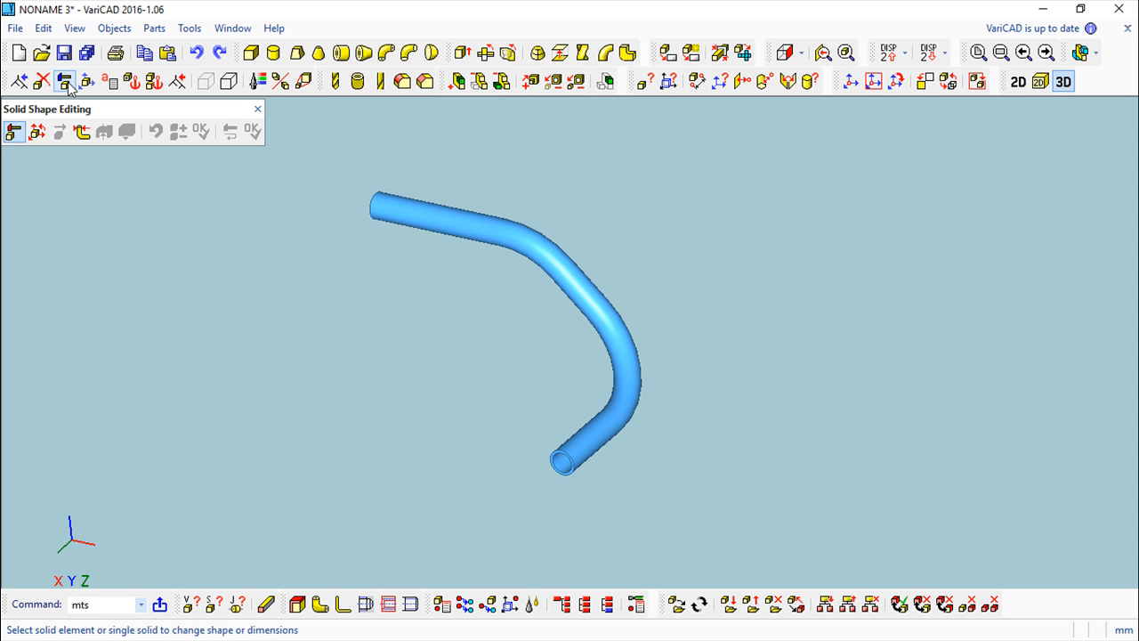
click(417, 214)
click(200, 131)
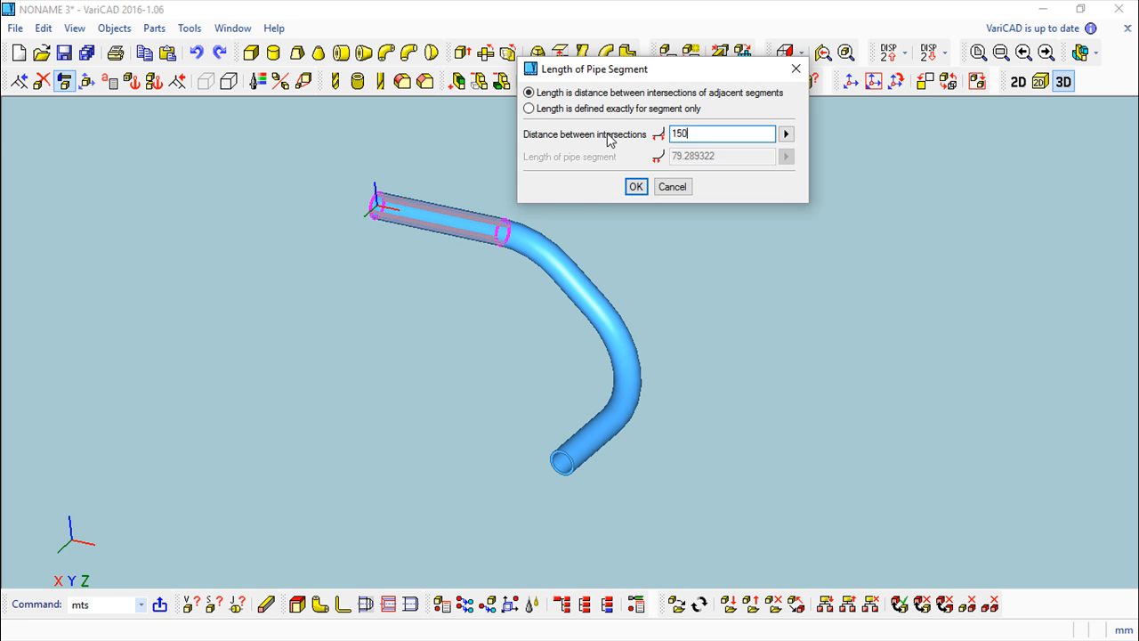
key(Return)
click(252, 133)
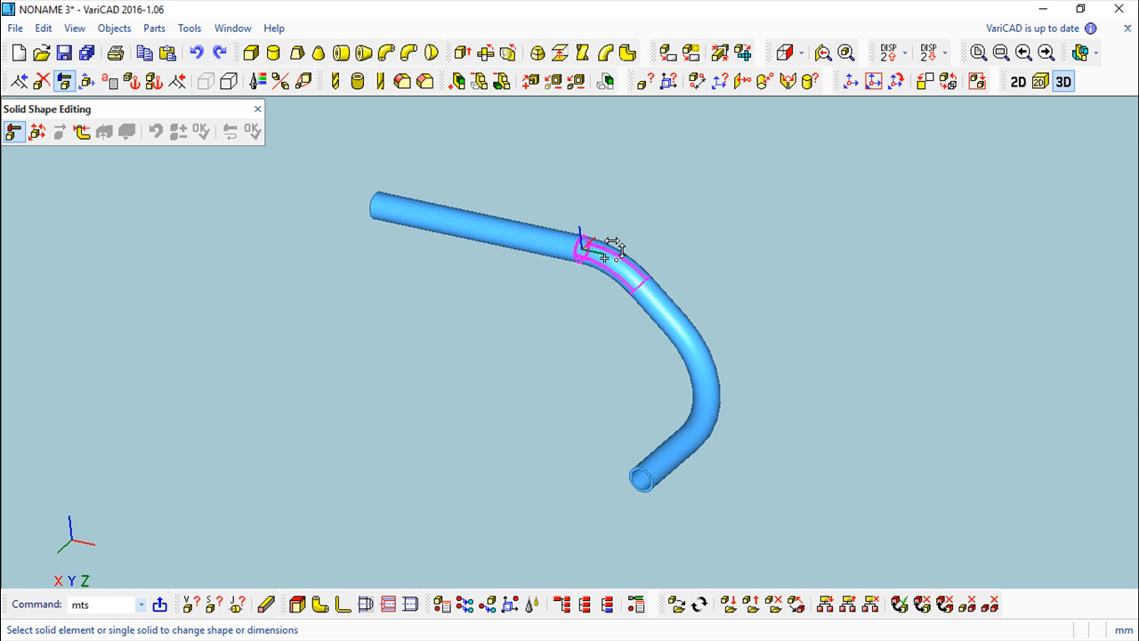
Set the angle of the elbow after the long straight segment to 30° and apply the change to the pipe.
middle_drag(426, 363, 468, 341)
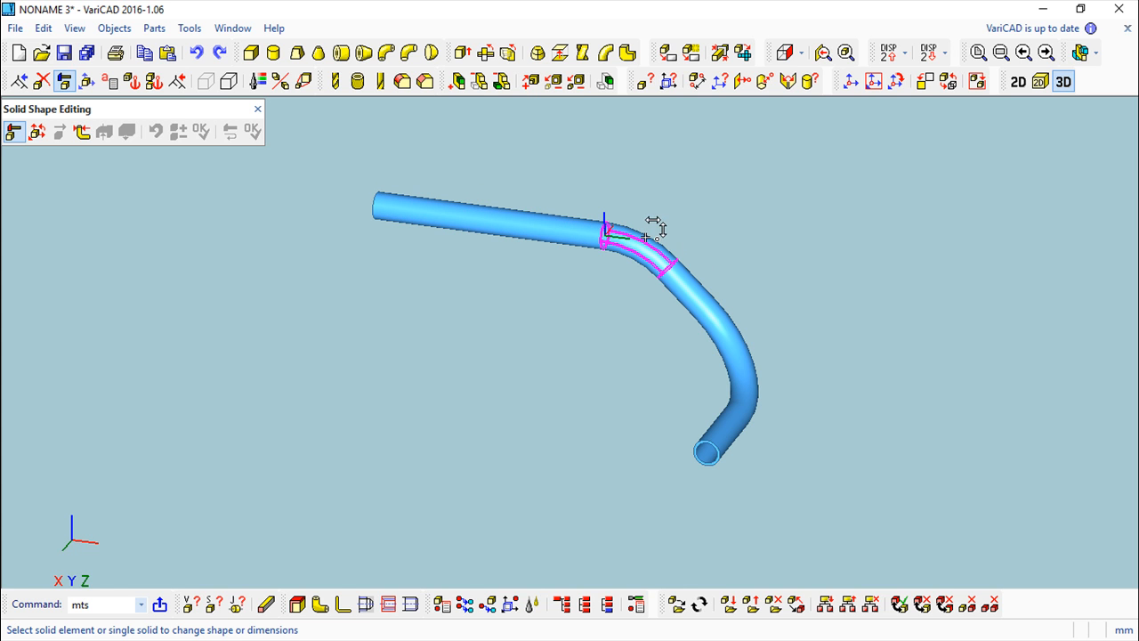
click(647, 234)
click(203, 132)
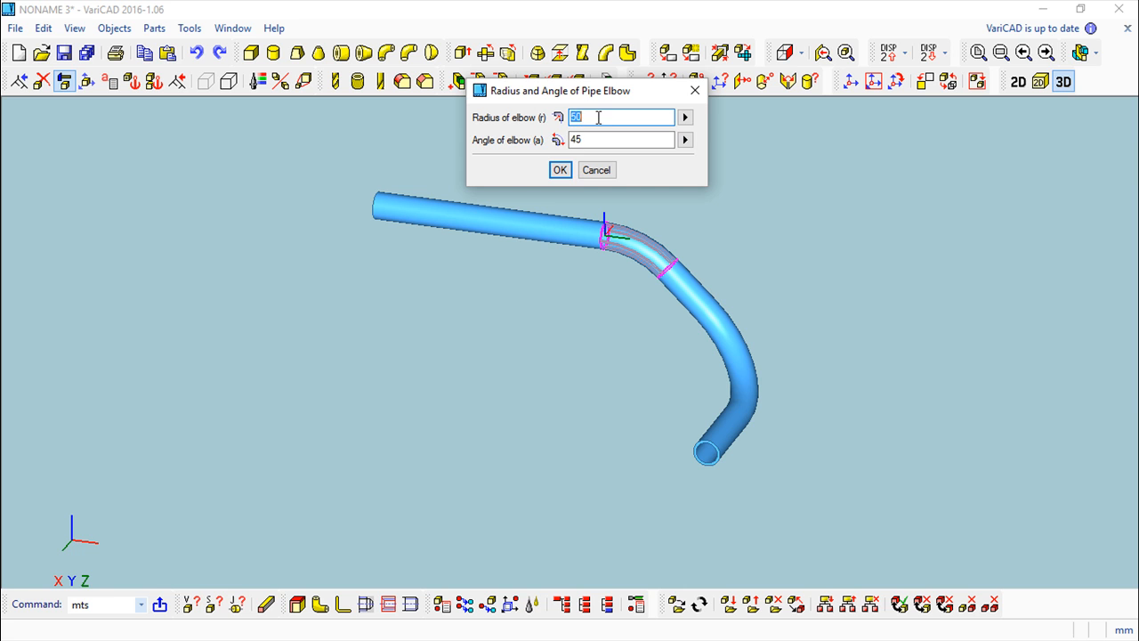
key(Tab)
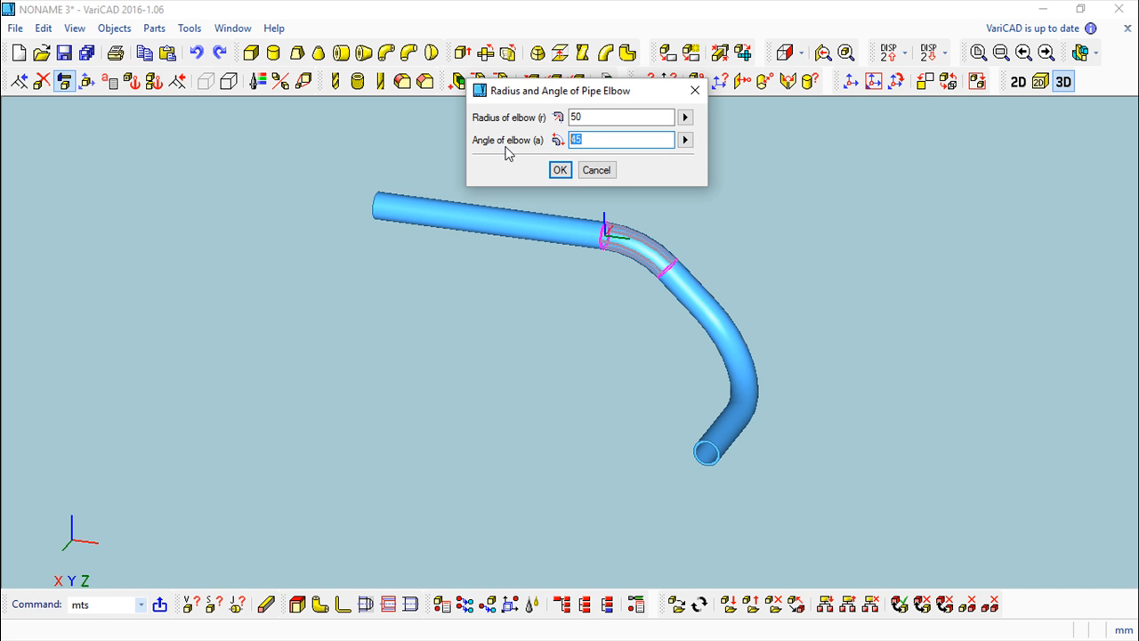
text(30)
key(Return)
click(254, 135)
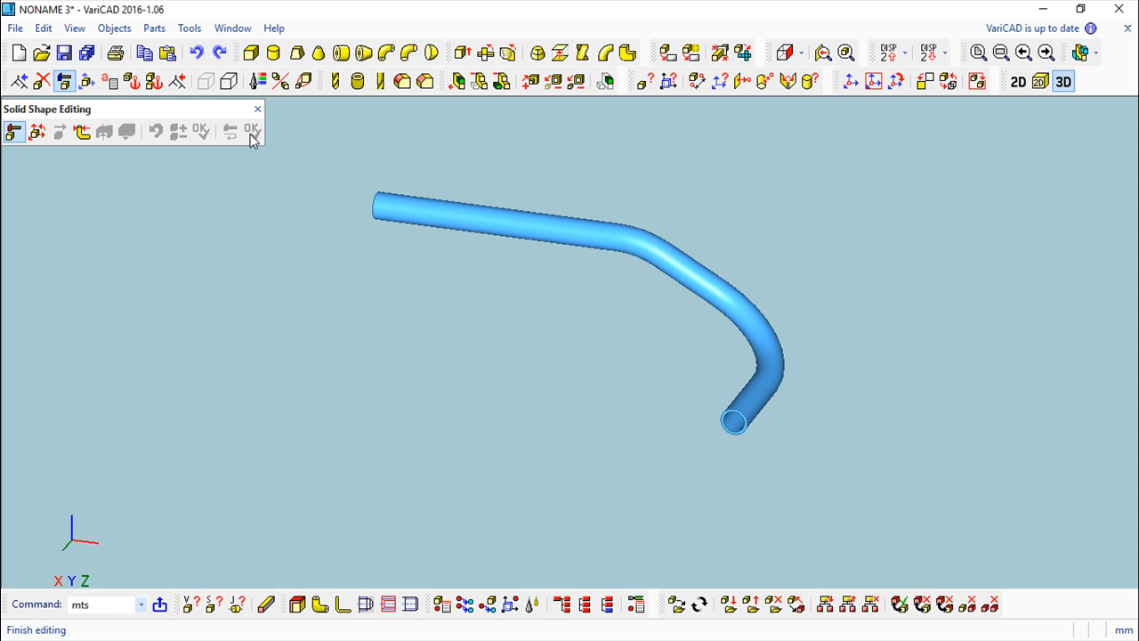
Reduce the radius of the 30° pipe elbow and apply the change to the pipe.
click(637, 233)
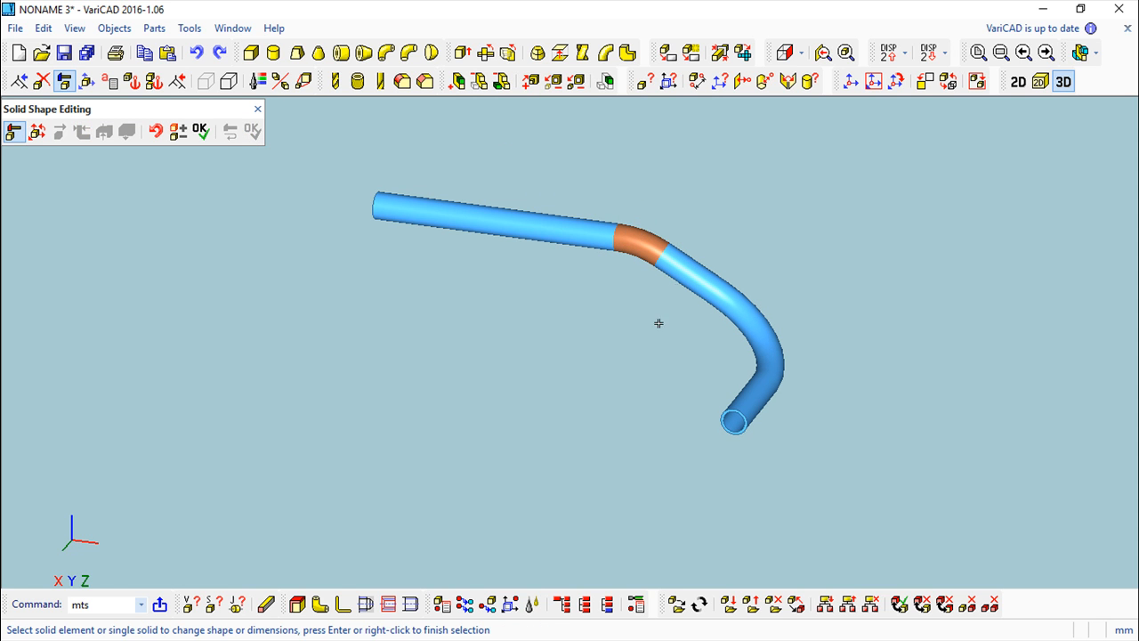
click(200, 131)
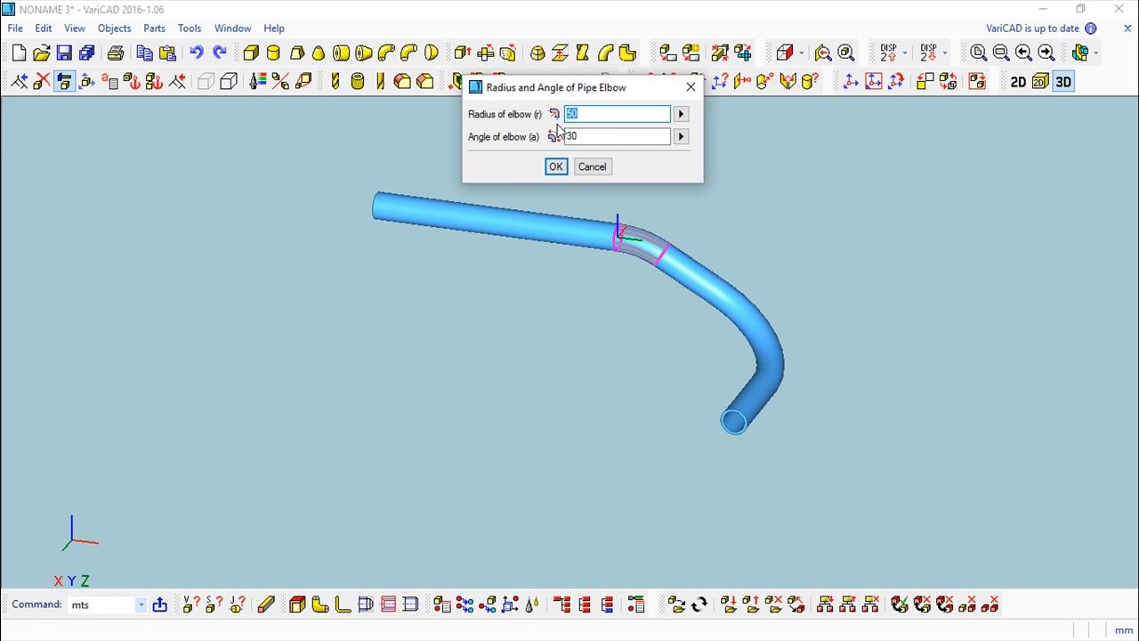
key(Return)
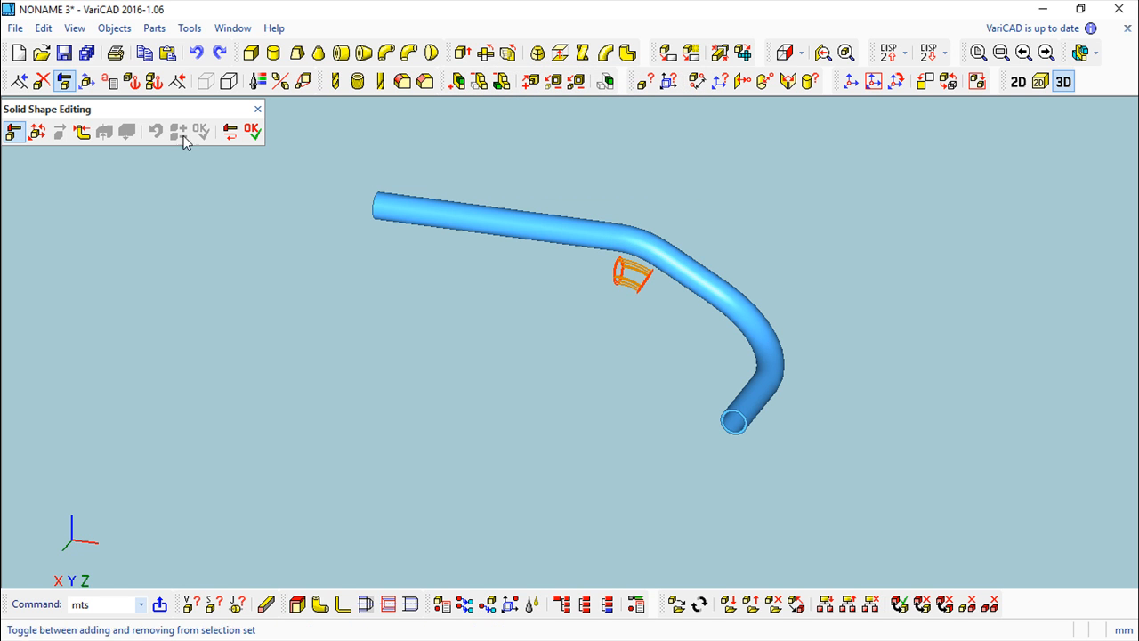
click(253, 132)
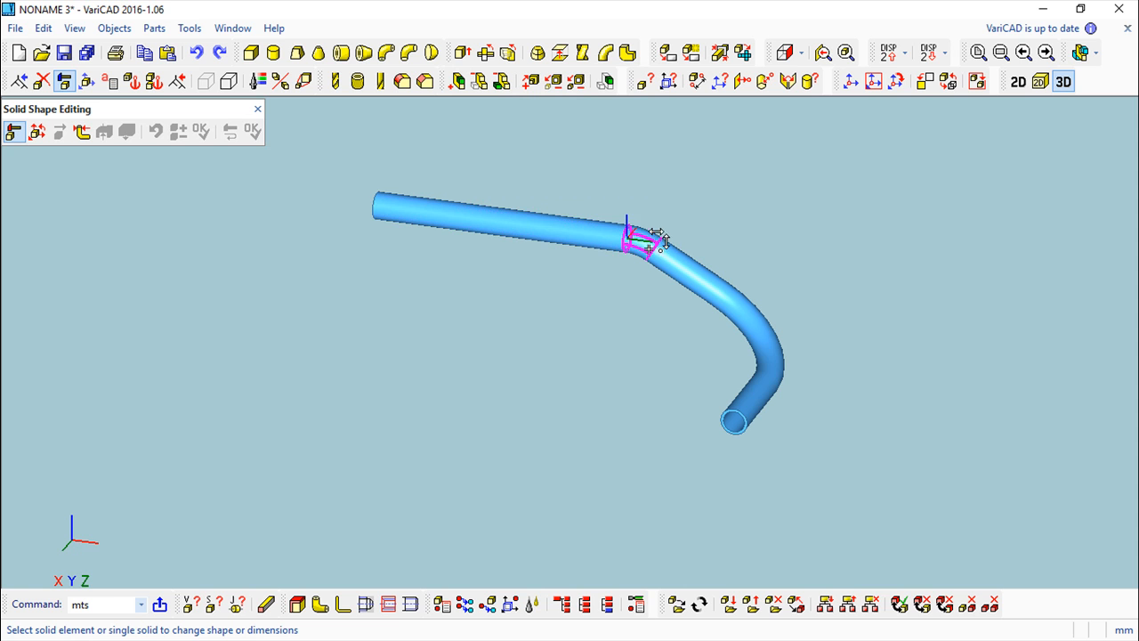
Move the first straight pipe segment along its axis in the negative X direction and apply the new location to the pipe.
middle_drag(876, 382, 834, 391)
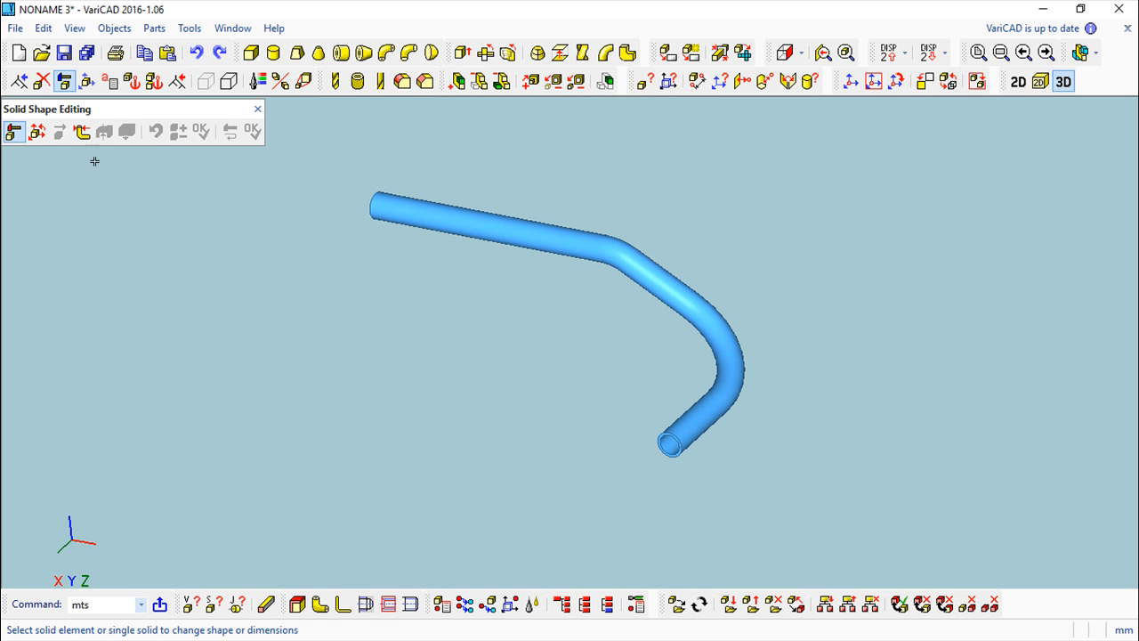
click(36, 133)
click(448, 231)
right_click(746, 205)
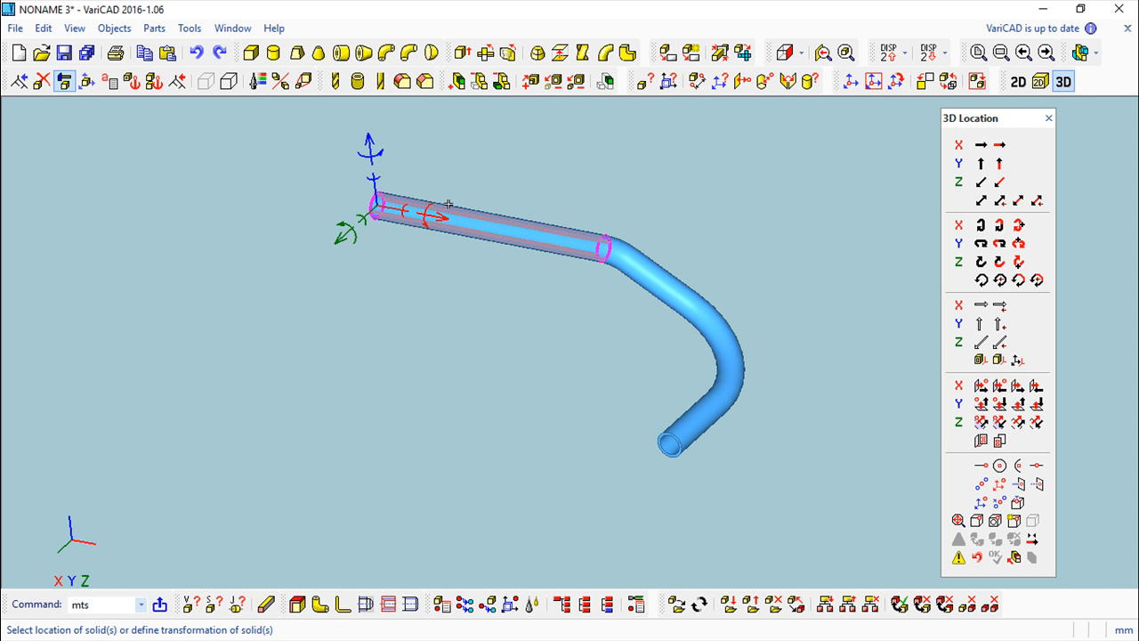
drag(384, 209, 289, 191)
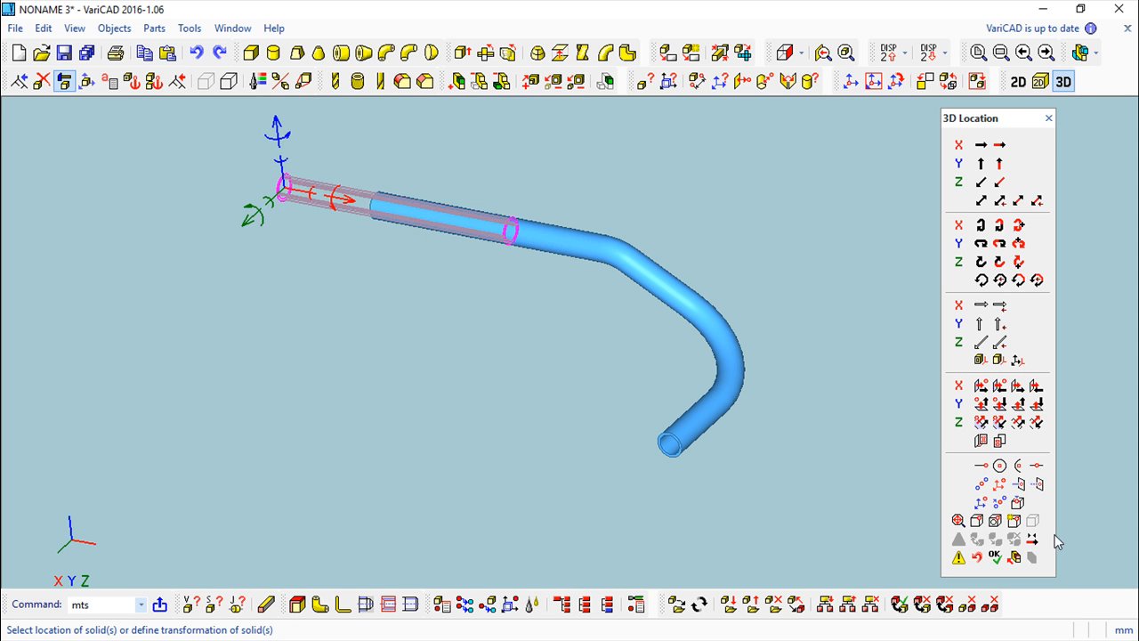
click(995, 557)
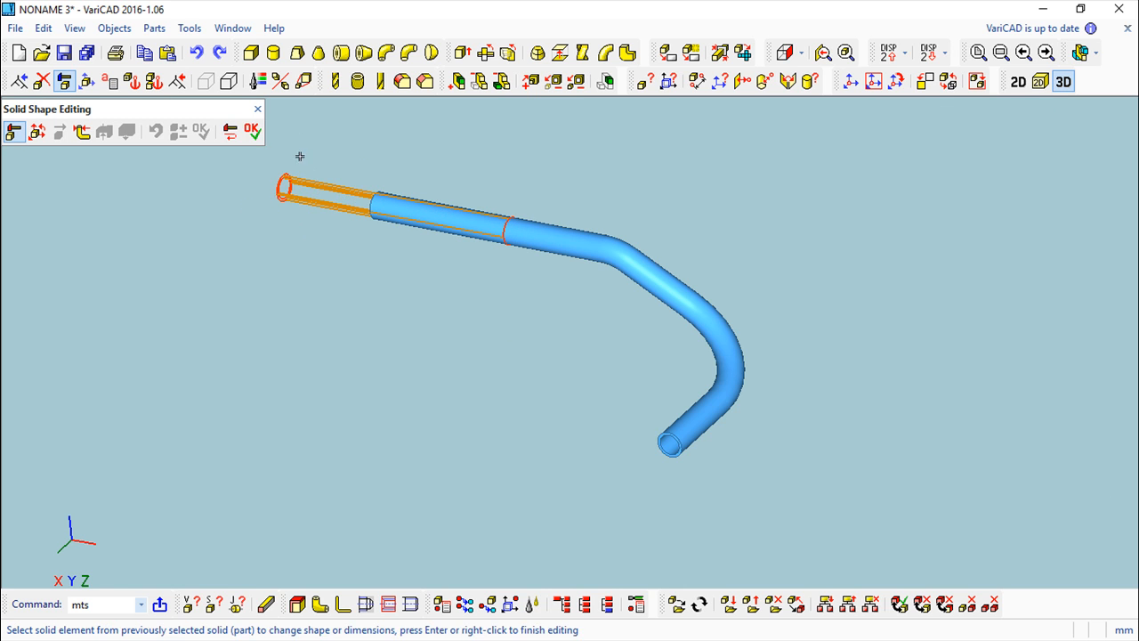
click(252, 132)
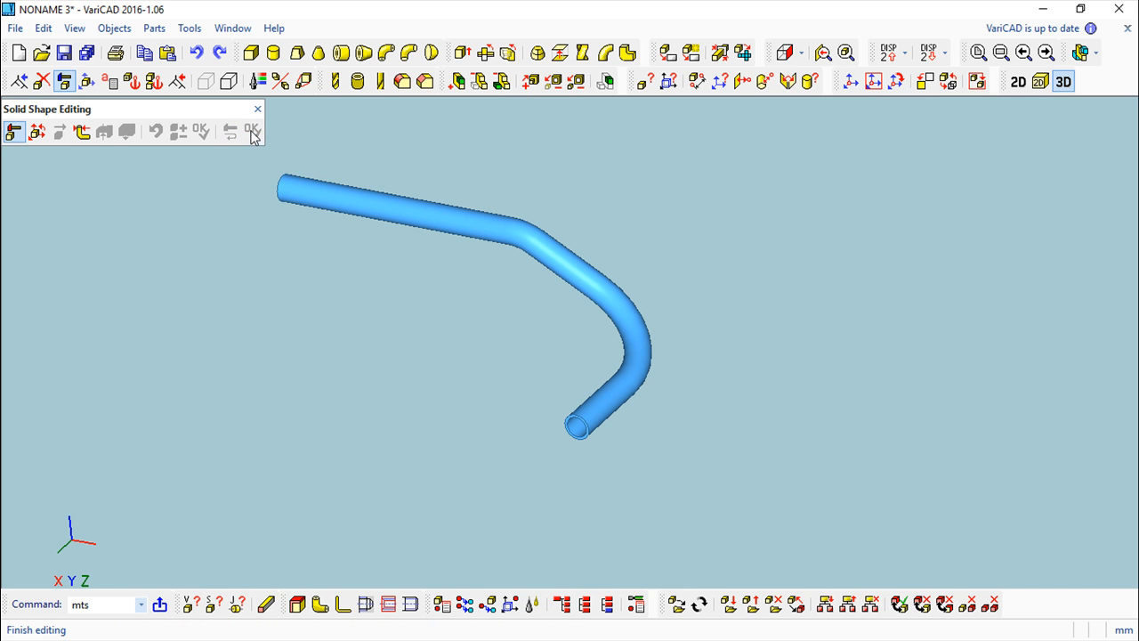
Set the outer diameter of the whole pipe to 20 mm and finish the shape editing.
click(78, 133)
click(485, 213)
drag(511, 182, 935, 194)
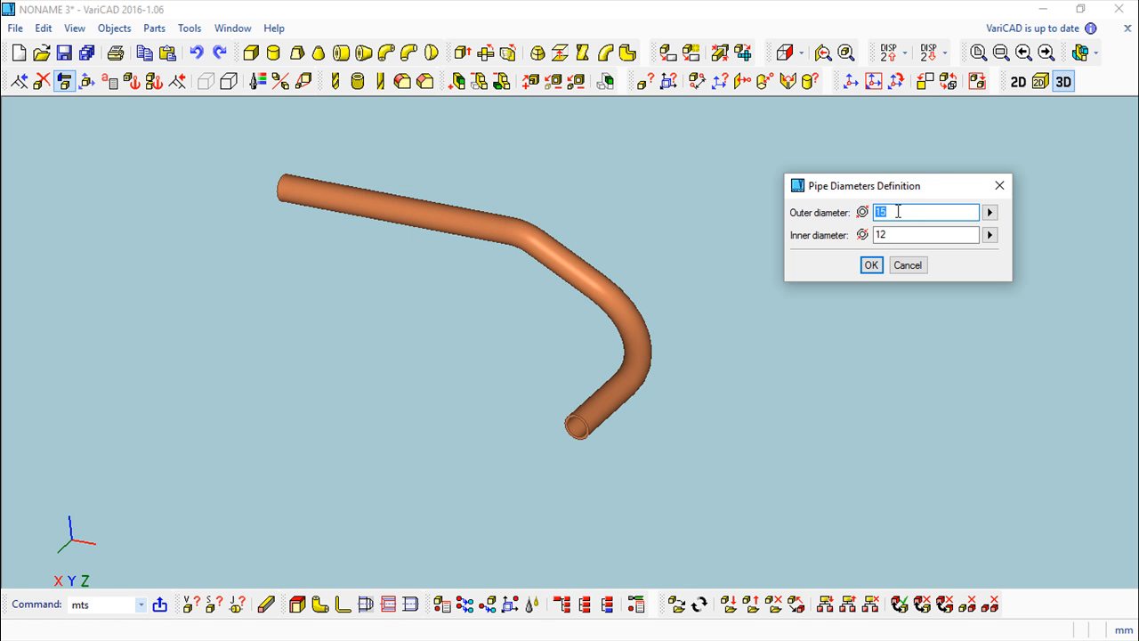
text(20)
key(Return)
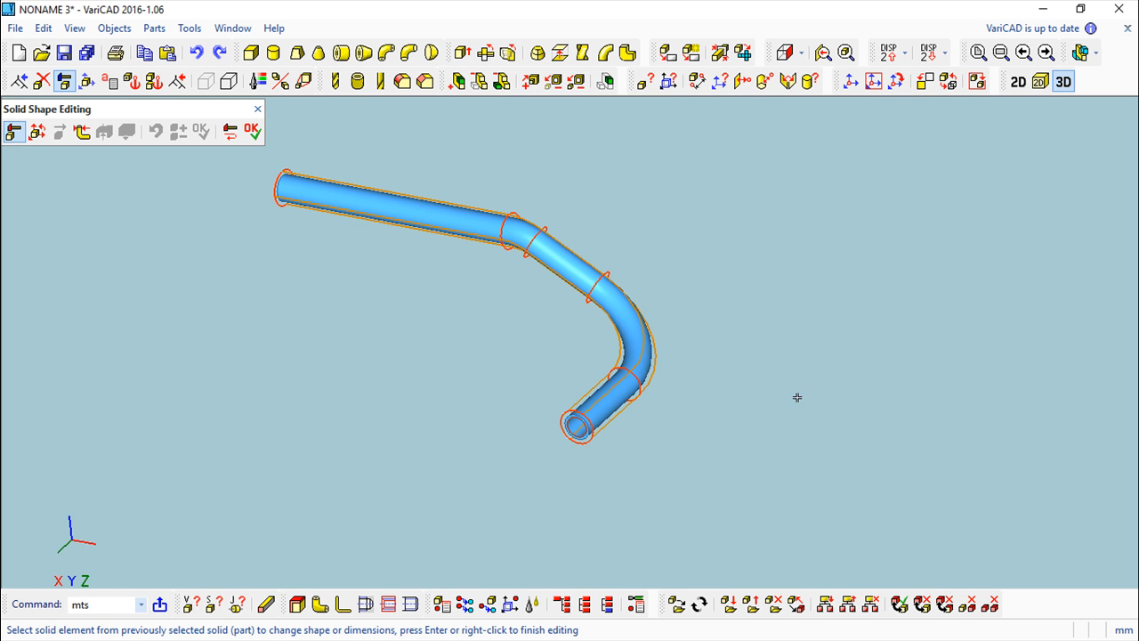
click(253, 132)
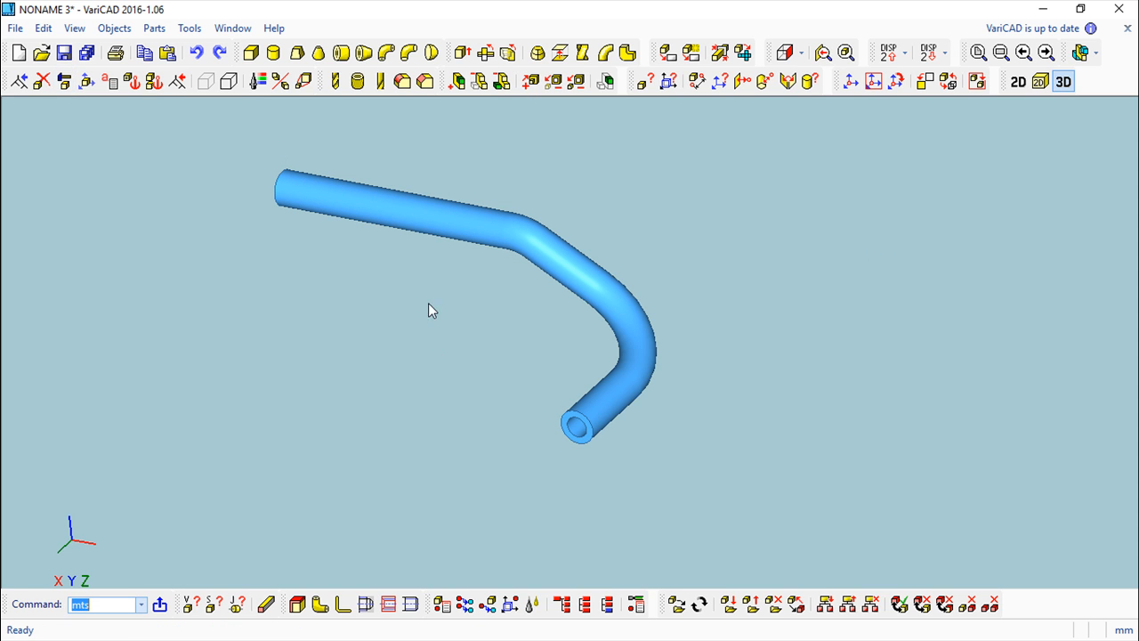
scroll(436, 349, up, 3)
middle_drag(455, 353, 469, 374)
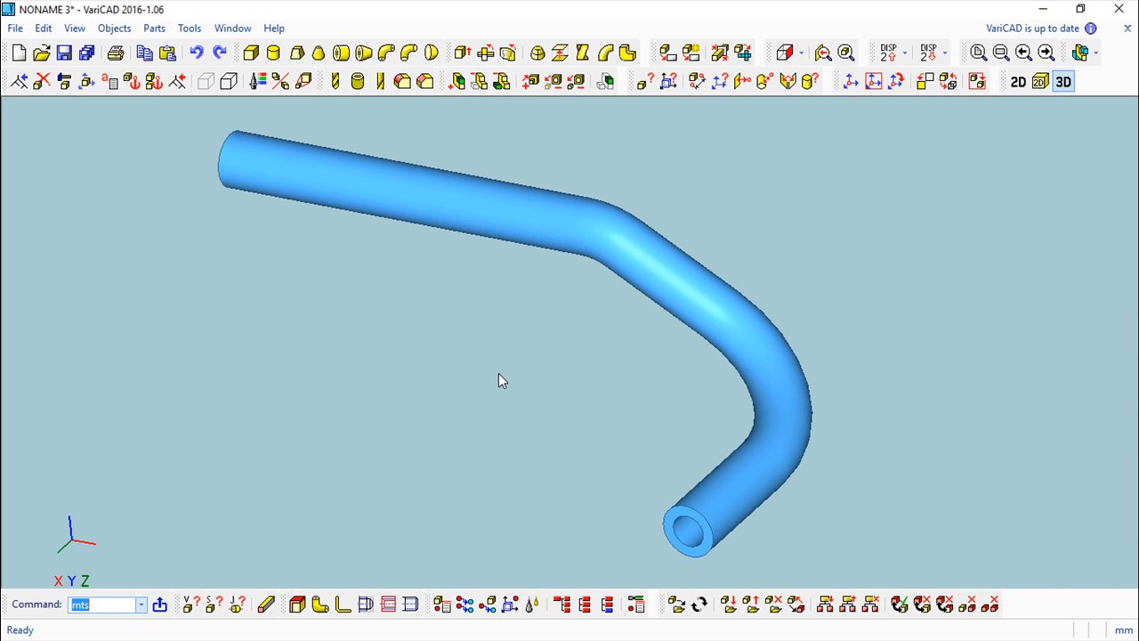